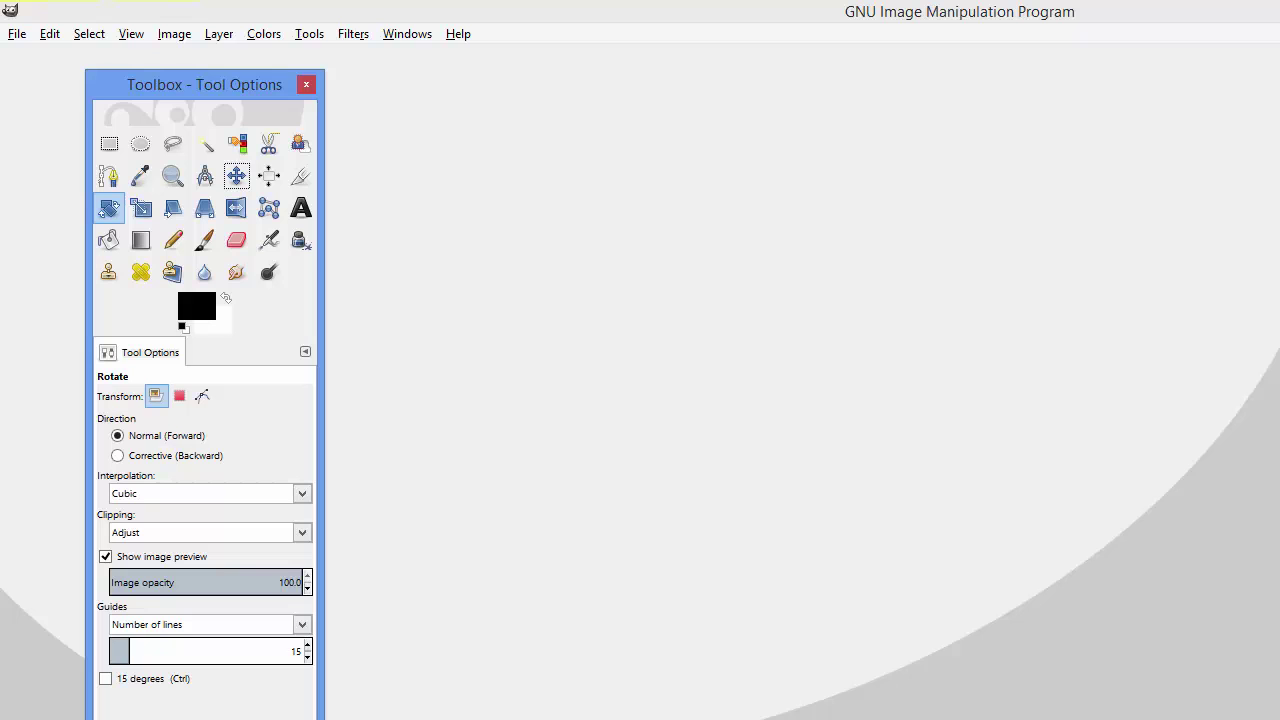
Step: Bring the Word outline forward, move it aside to read the list, then minimize it
{"action": "key", "text": "alt+Tab"}
{"action": "left_click_drag", "start_coordinate": [1020, 108], "coordinate": [846, 31]}
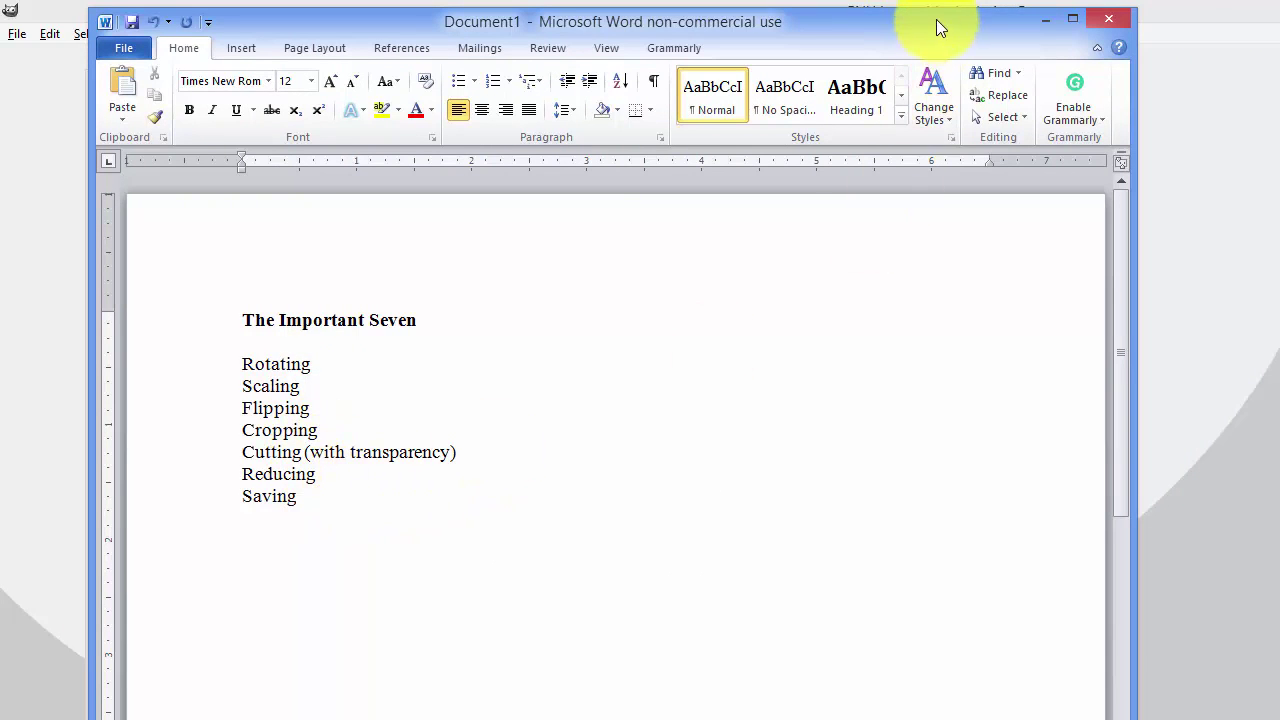
{"action": "left_click", "coordinate": [1045, 19]}
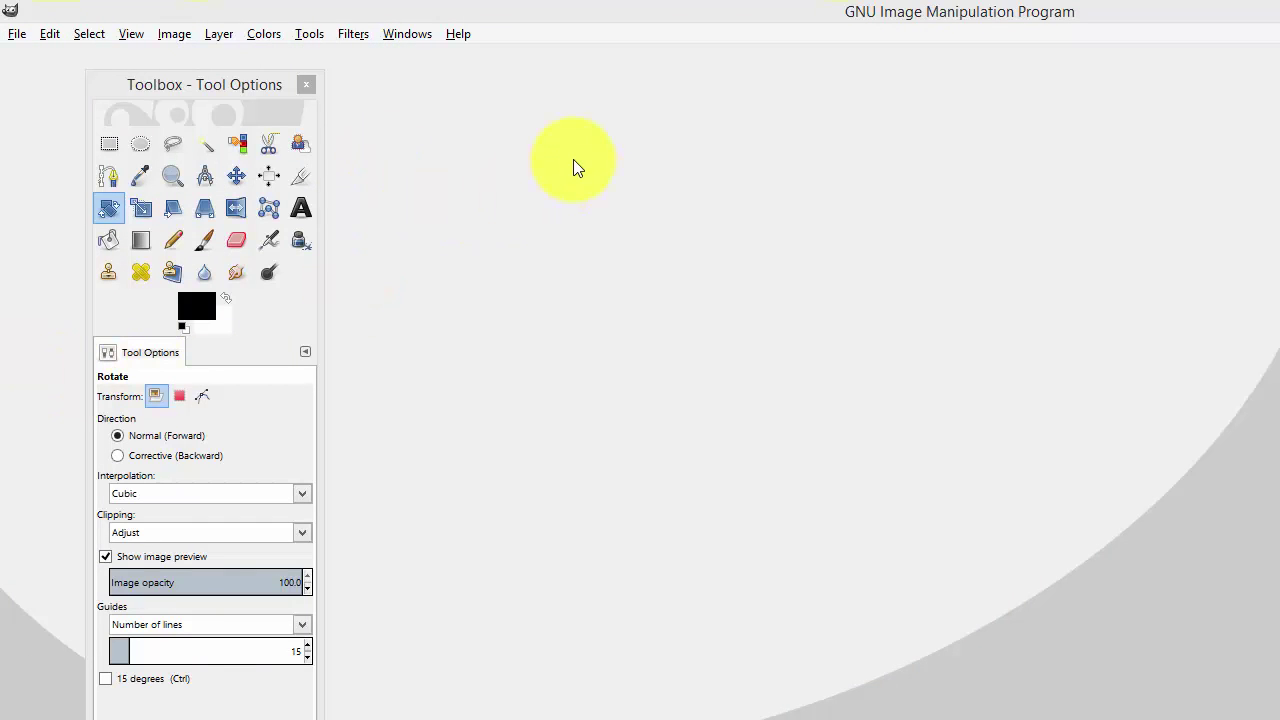
Step: Open the toy_marketing.png image from the File menu
{"action": "left_click", "coordinate": [17, 35]}
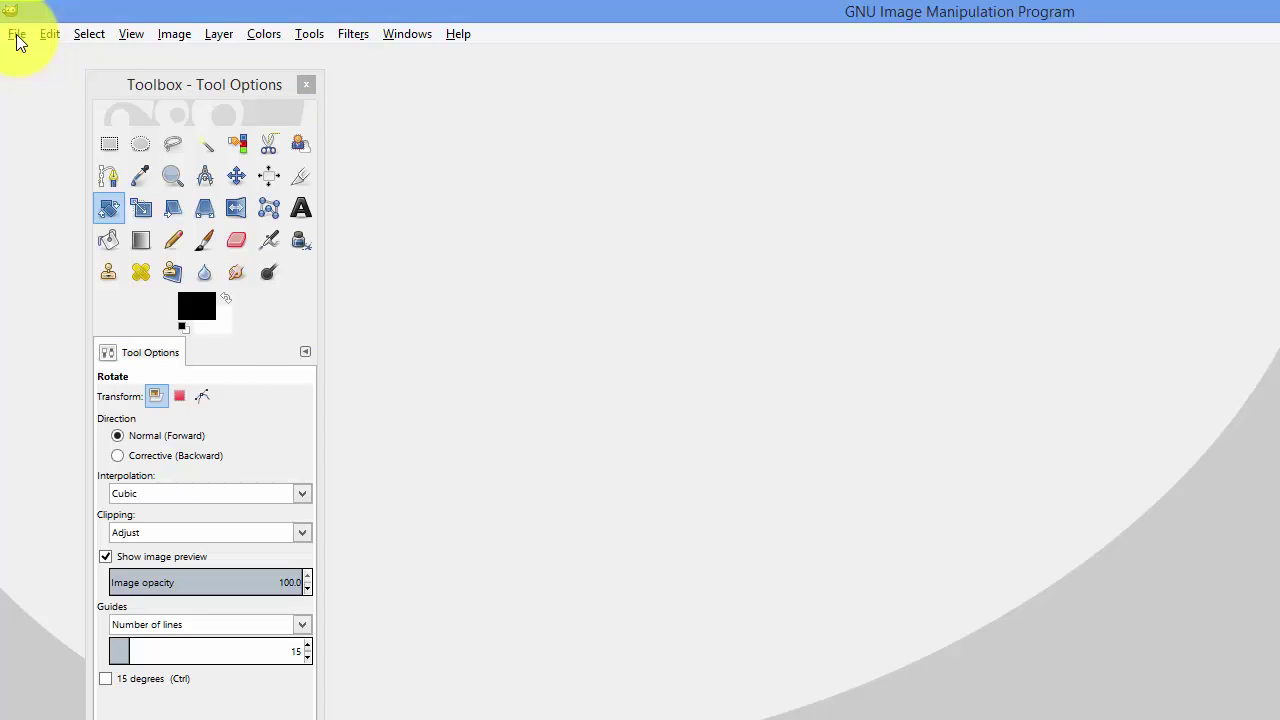
{"action": "left_click", "coordinate": [117, 98]}
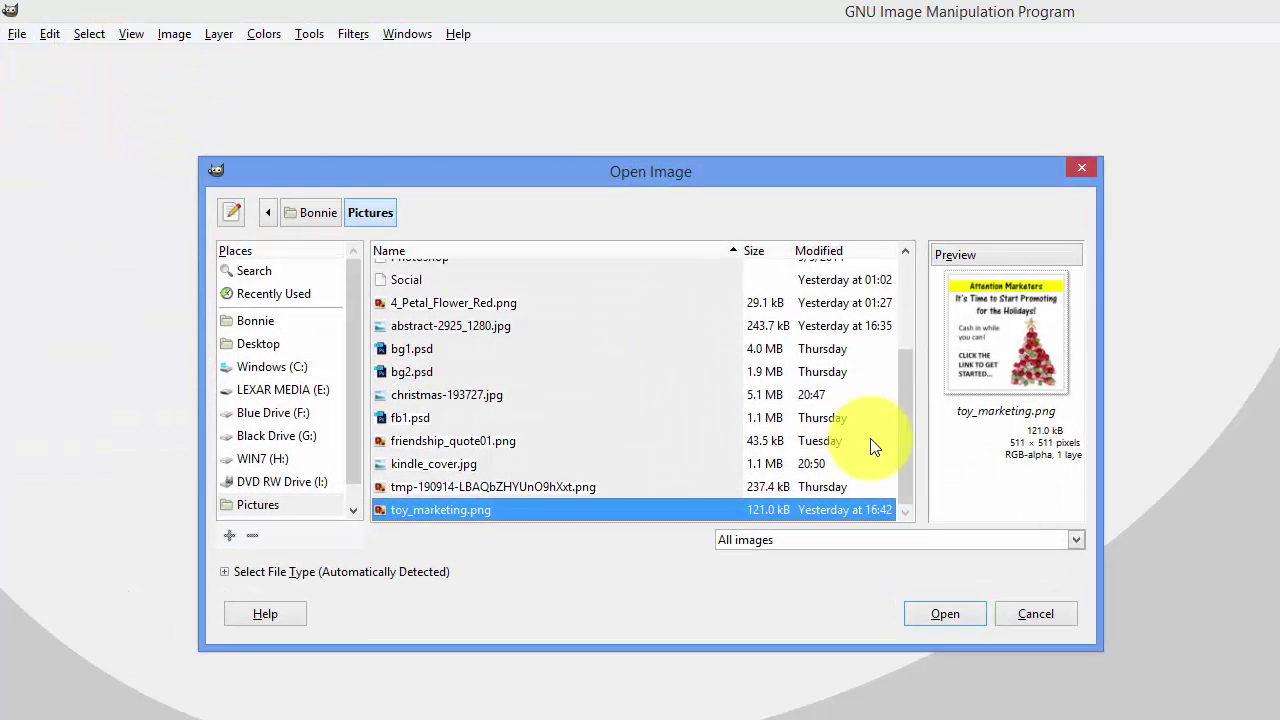
{"action": "left_click", "coordinate": [930, 620]}
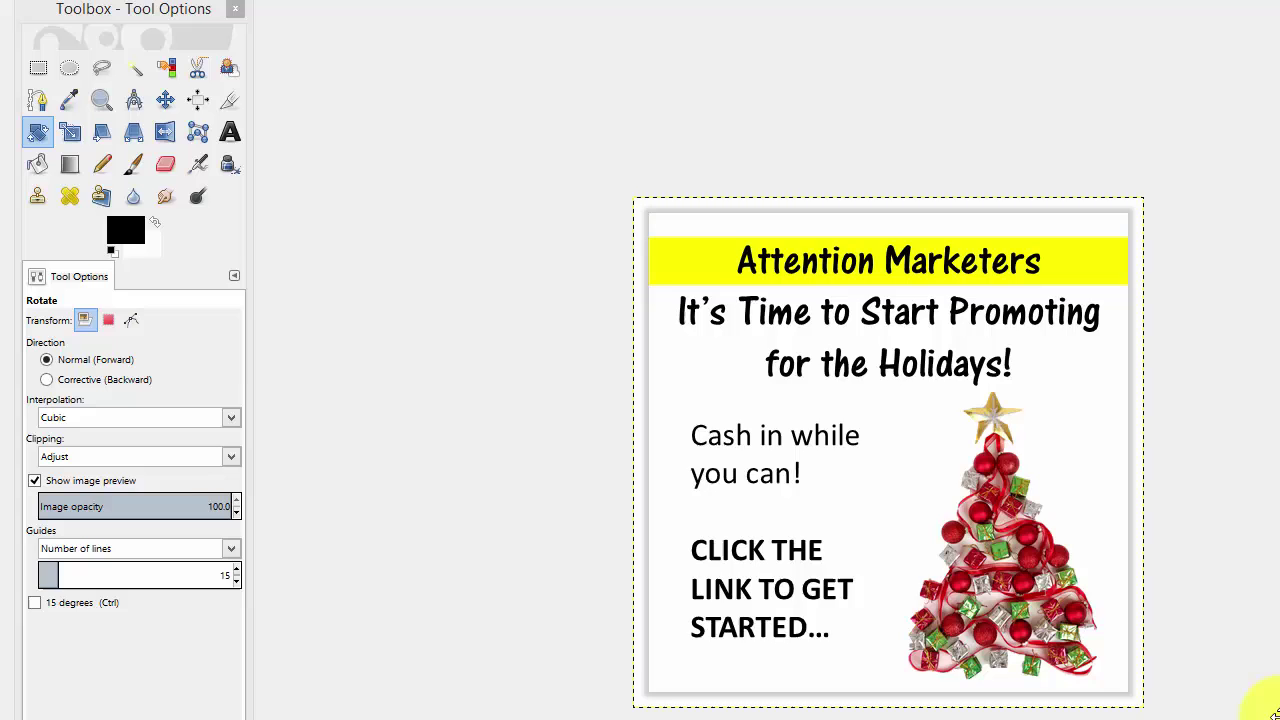
Step: Move the Toolbox window nearer the image and make it taller
{"action": "left_click", "coordinate": [114, 7]}
{"action": "left_click_drag", "start_coordinate": [109, 7], "coordinate": [236, 72]}
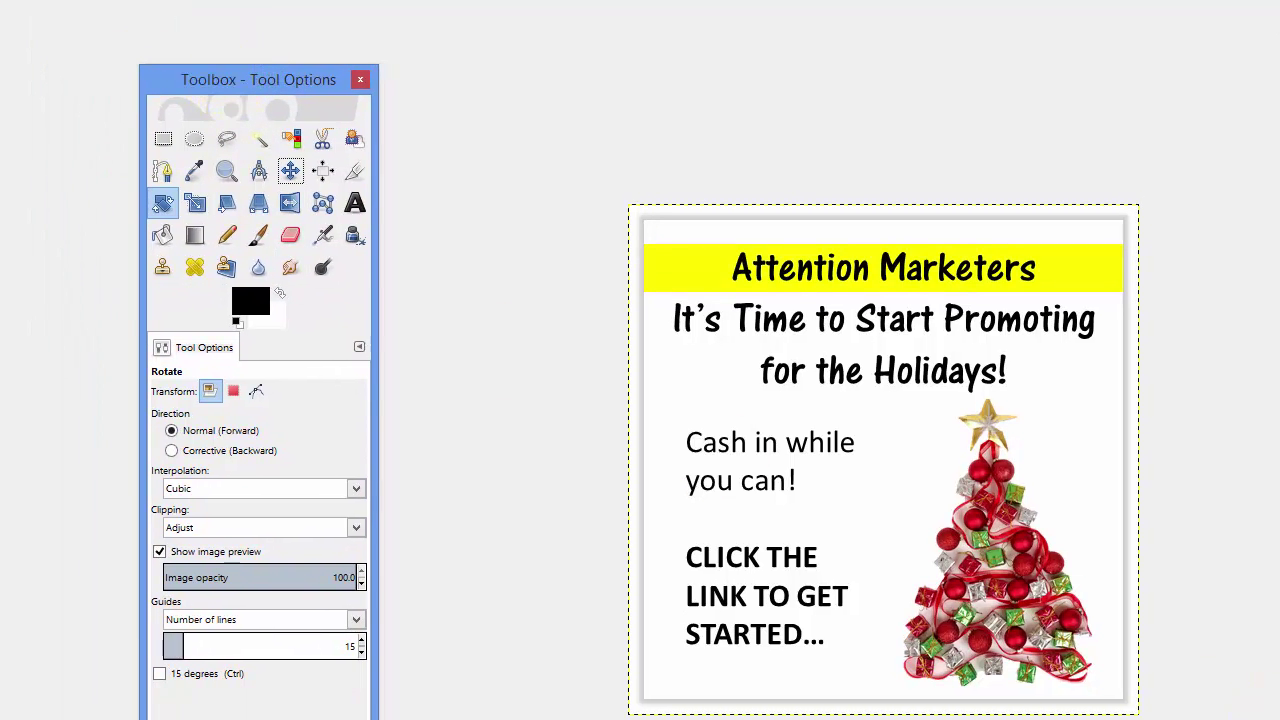
{"action": "left_click_drag", "start_coordinate": [271, 710], "coordinate": [271, 719]}
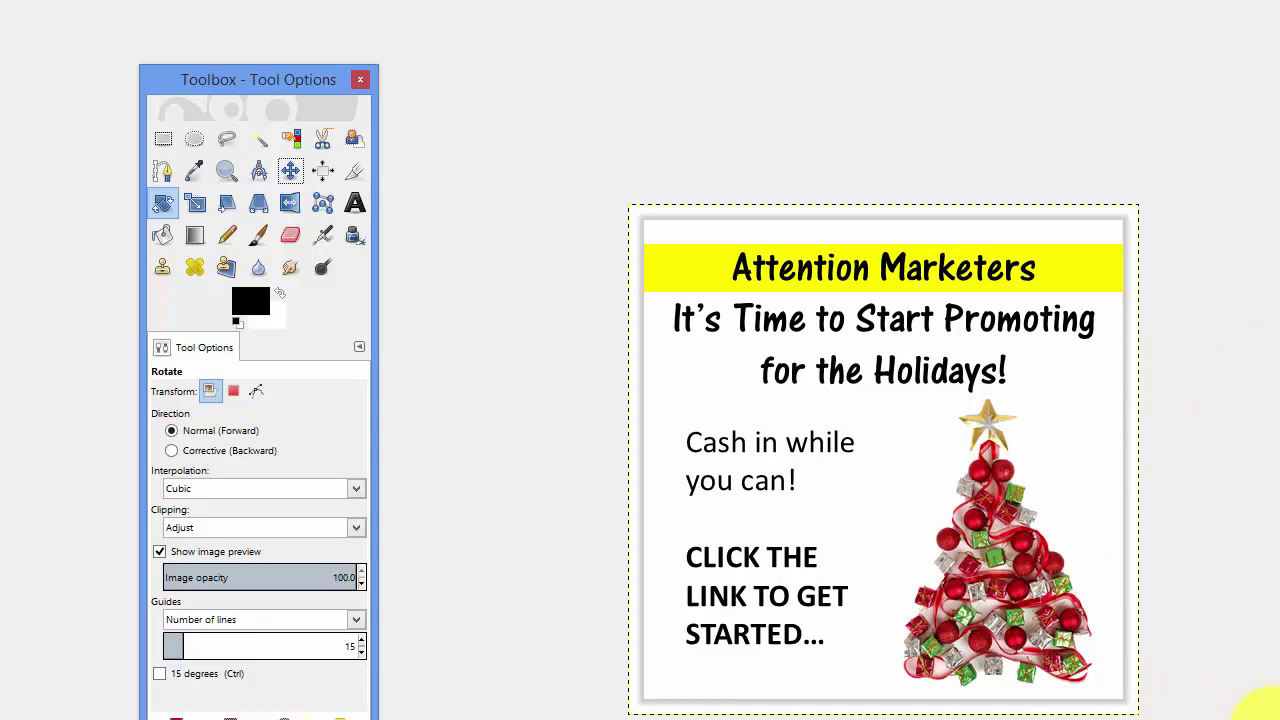
{"action": "left_click", "coordinate": [1272, 712]}
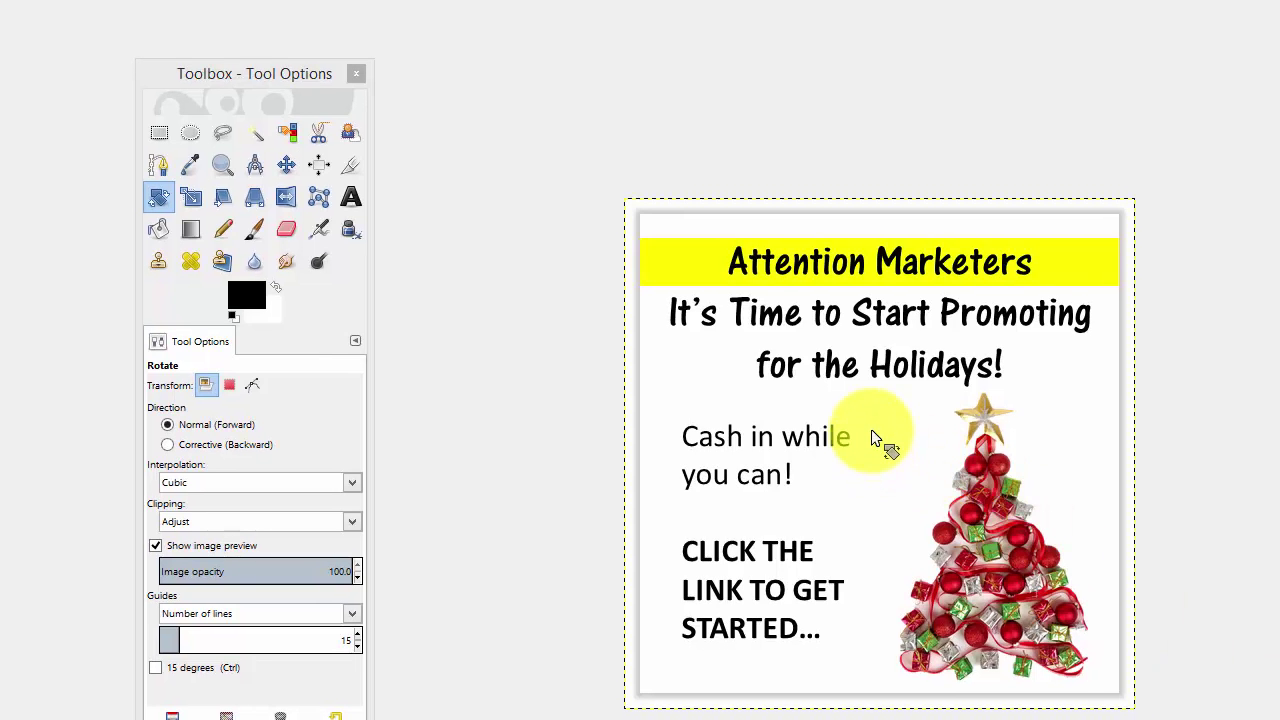
{"action": "key", "text": "shift+r"}
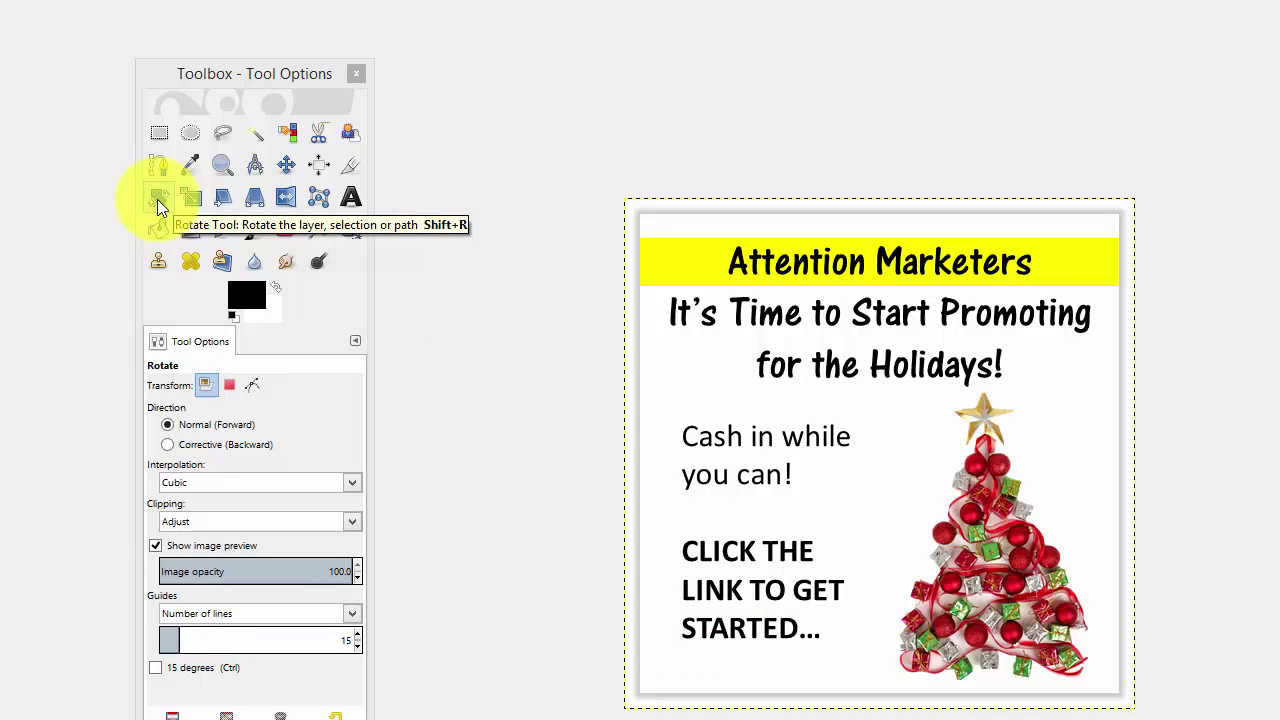
{"action": "left_click", "coordinate": [839, 361]}
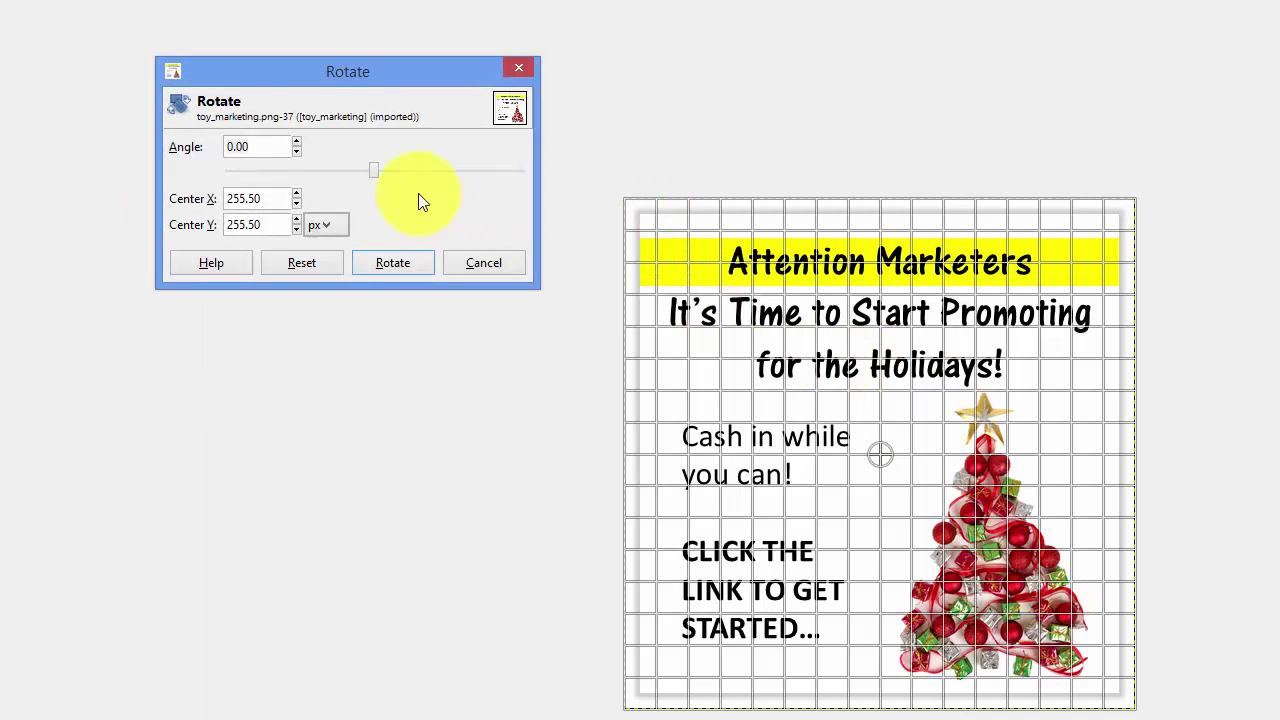
{"action": "triple_click", "coordinate": [260, 149]}
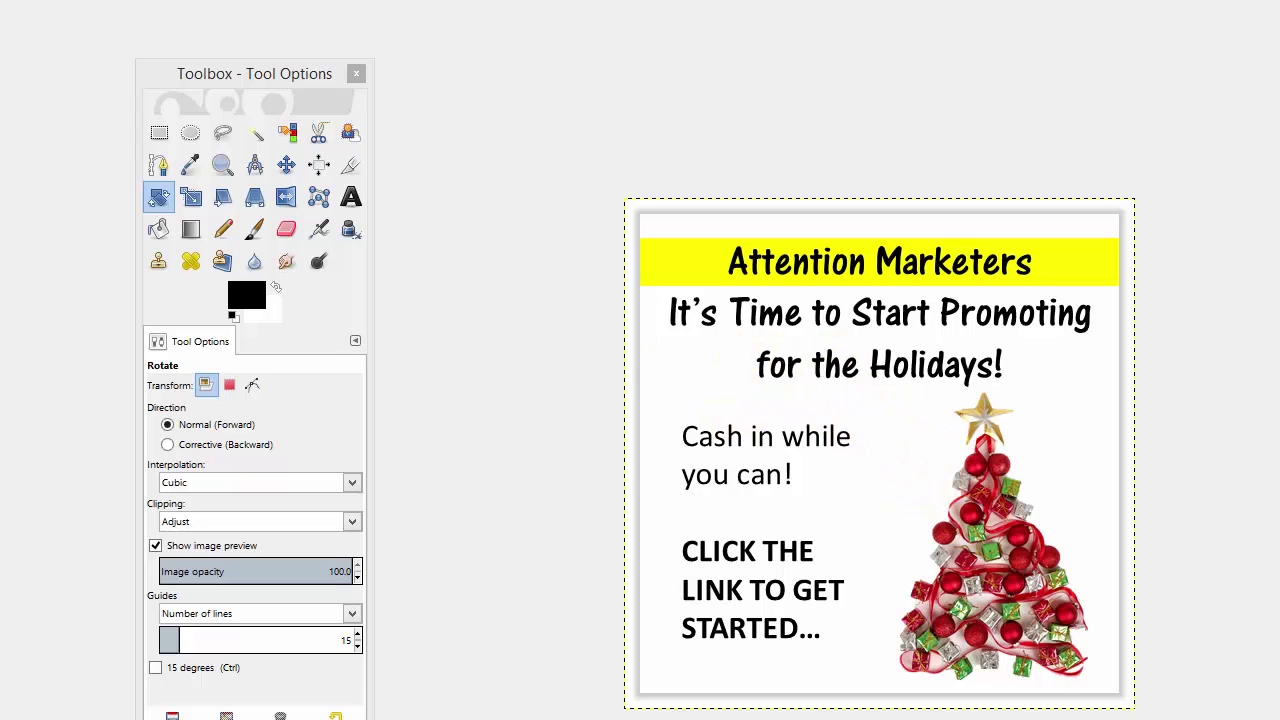
Step: Freehand-scale the layer by dragging its top-left corner, then undo the scaling
{"action": "key", "text": "shift+t"}
{"action": "left_click", "coordinate": [569, 391]}
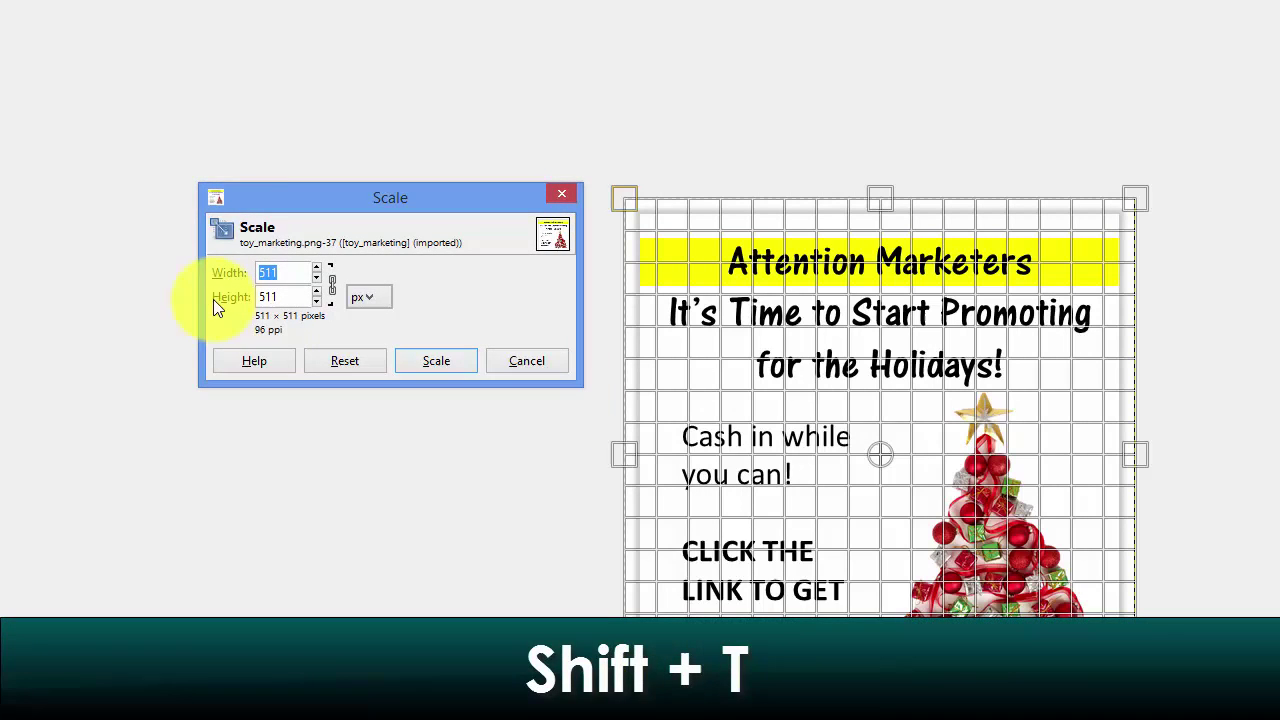
{"action": "left_click_drag", "start_coordinate": [276, 201], "coordinate": [391, 238]}
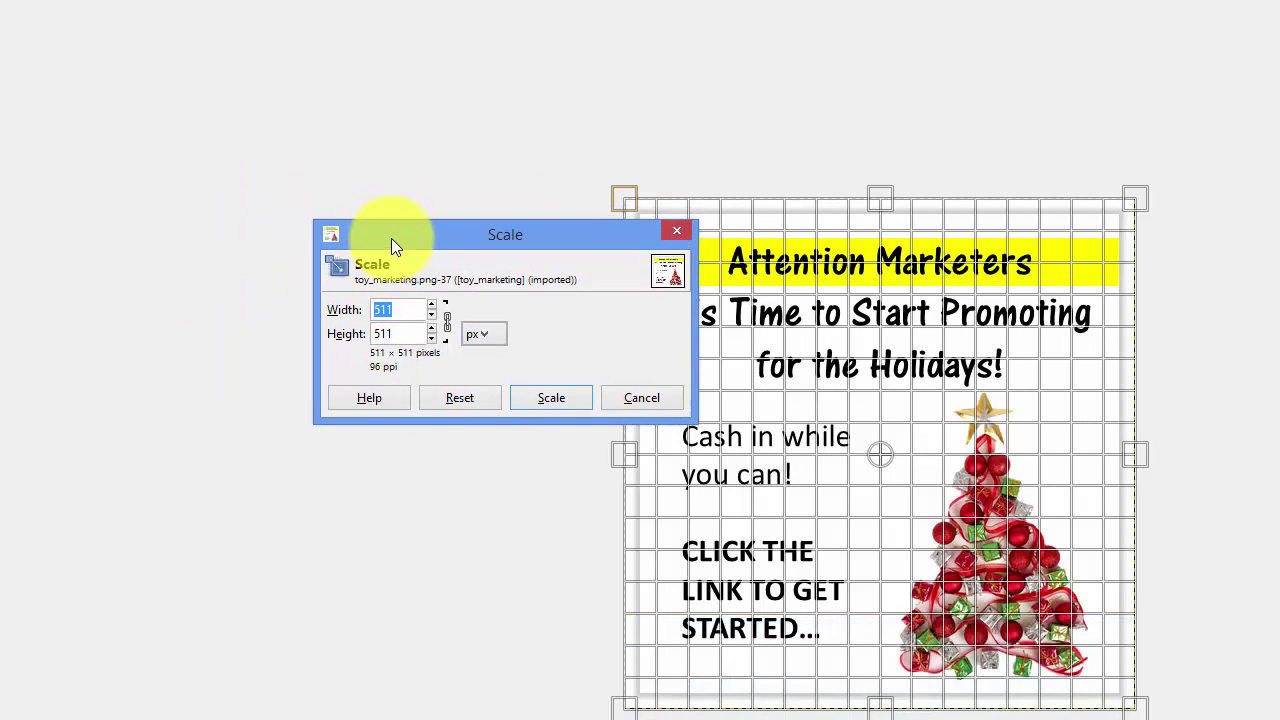
{"action": "key", "text": "Escape"}
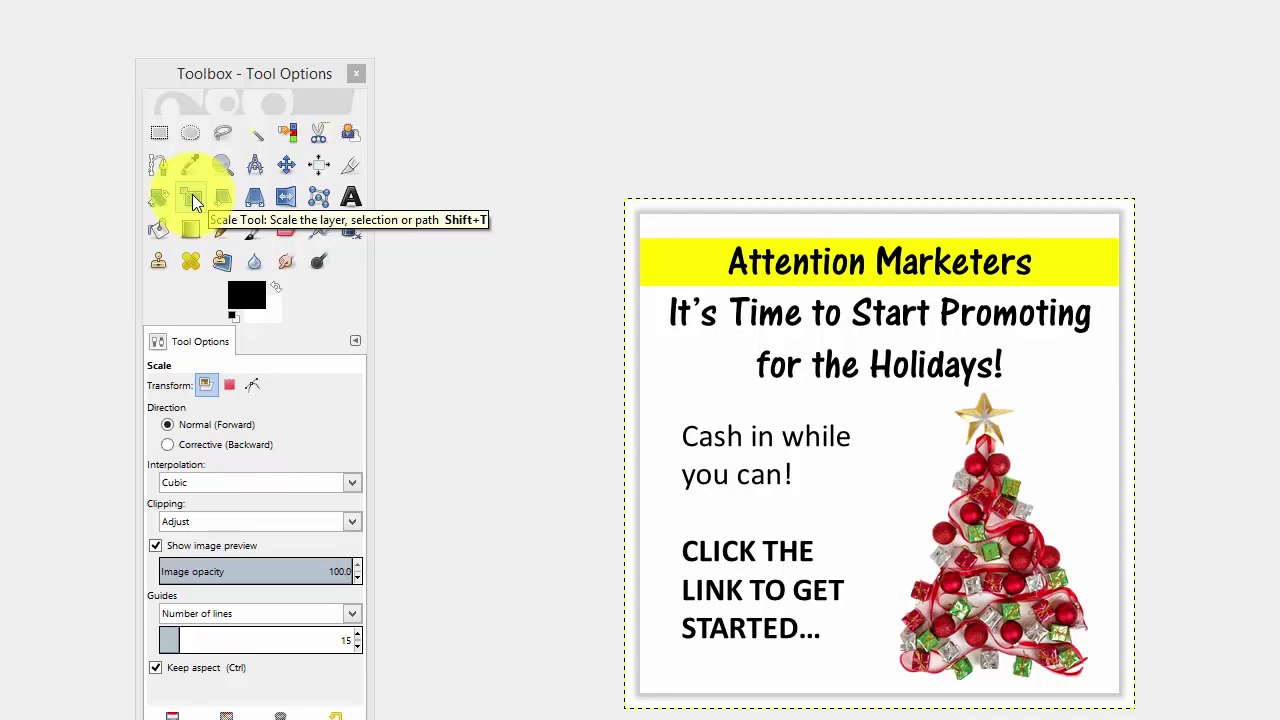
{"action": "left_click", "coordinate": [414, 343]}
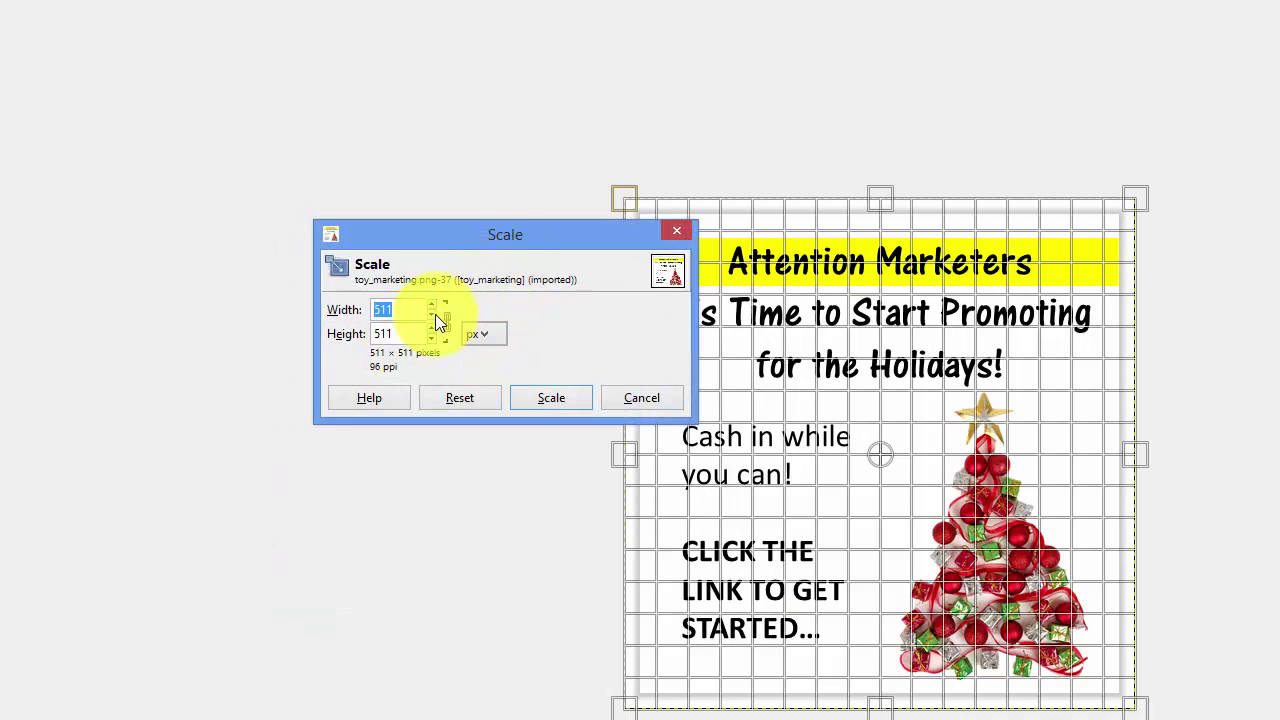
{"action": "left_click_drag", "start_coordinate": [490, 228], "coordinate": [401, 155]}
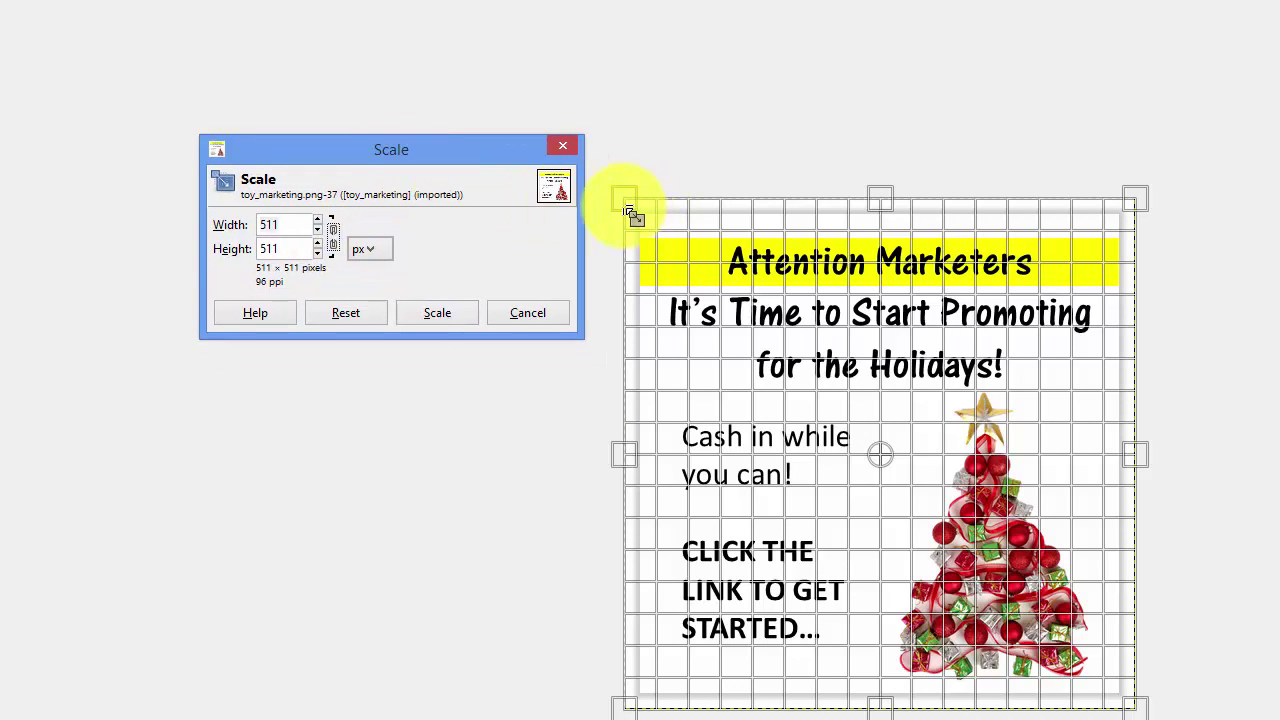
{"action": "left_click_drag", "start_coordinate": [630, 213], "coordinate": [654, 229]}
{"action": "key", "text": "Return"}
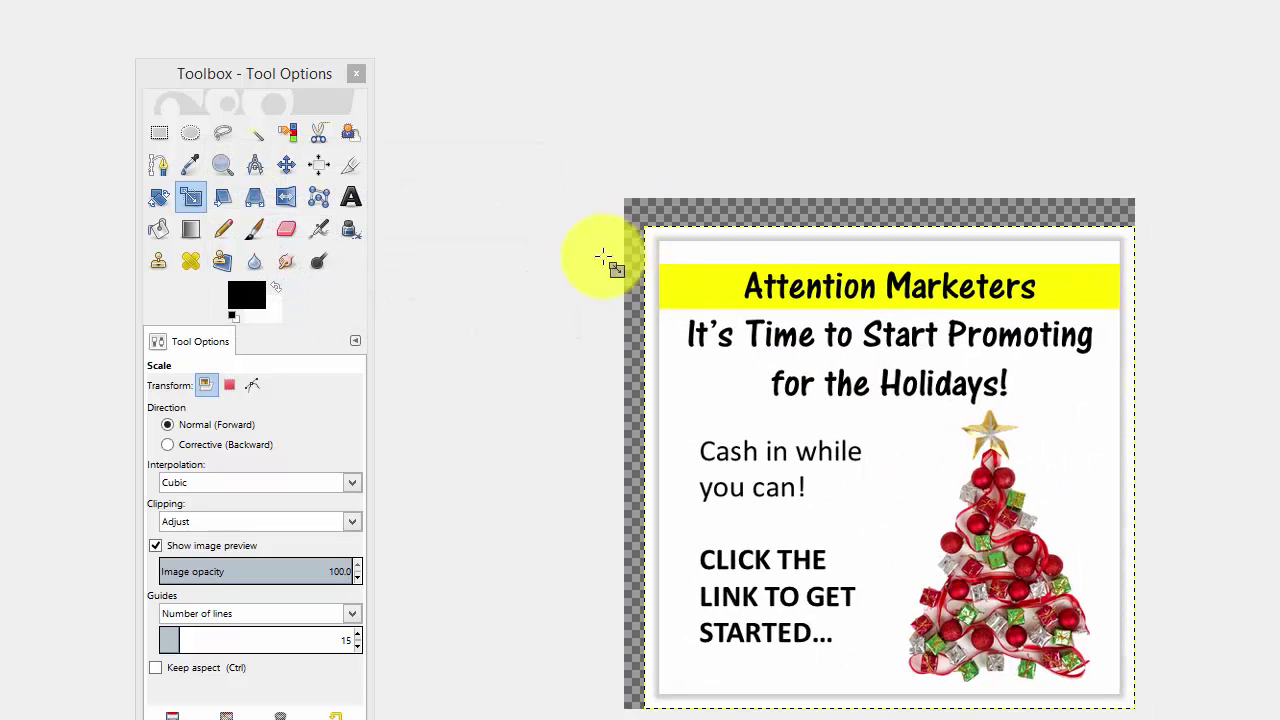
{"action": "key", "text": "ctrl"}
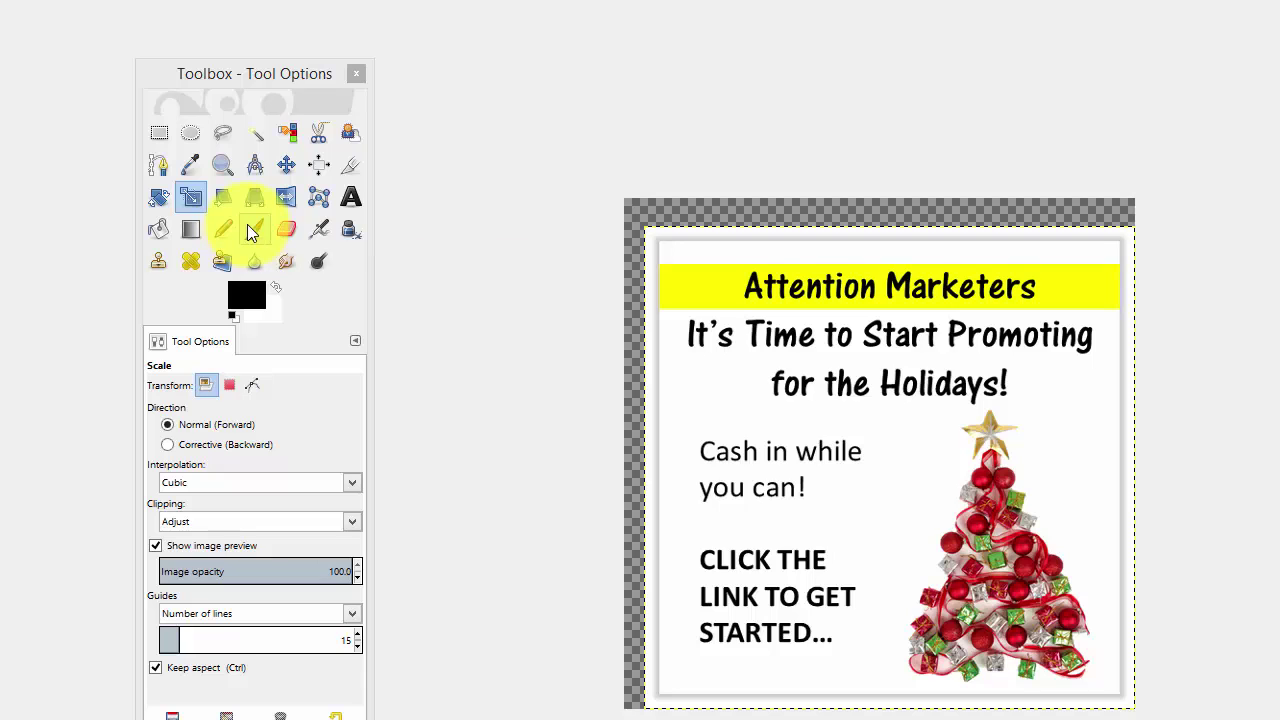
{"action": "key", "text": "ctrl+z"}
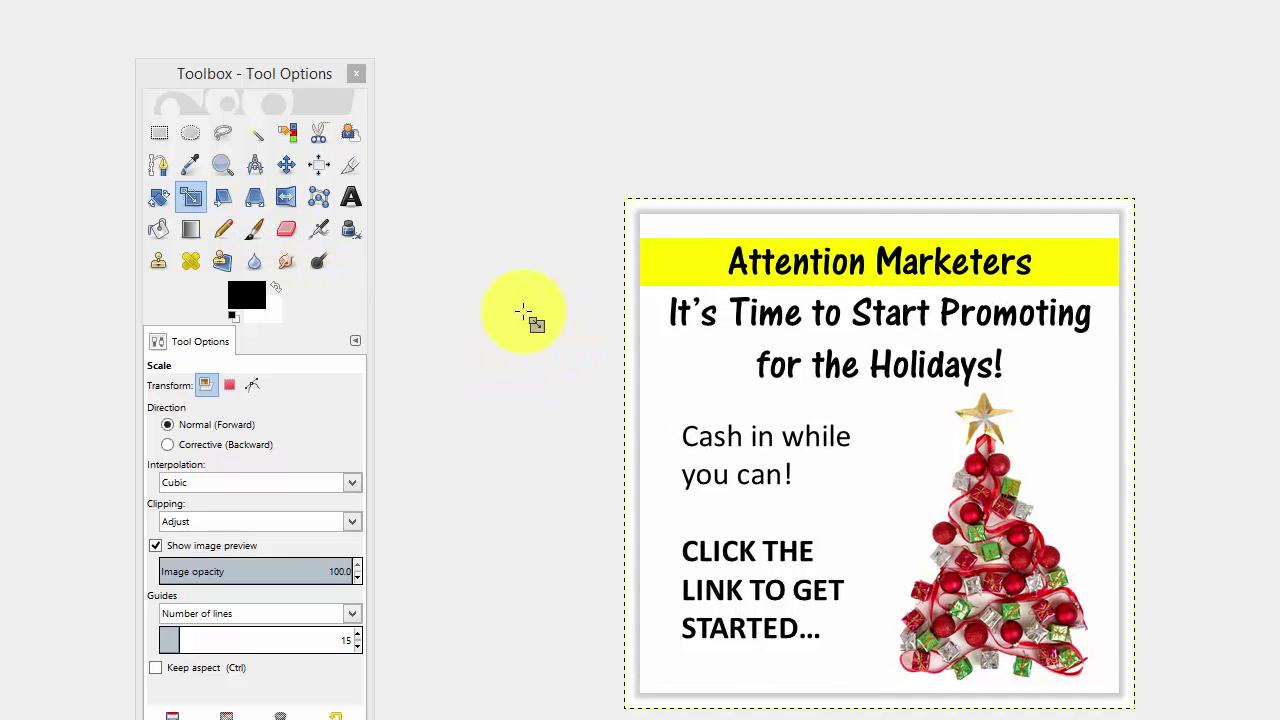
Step: Scale the image to 250 × 250 pixels, then undo it back to 512 × 512
{"action": "left_click", "coordinate": [525, 313]}
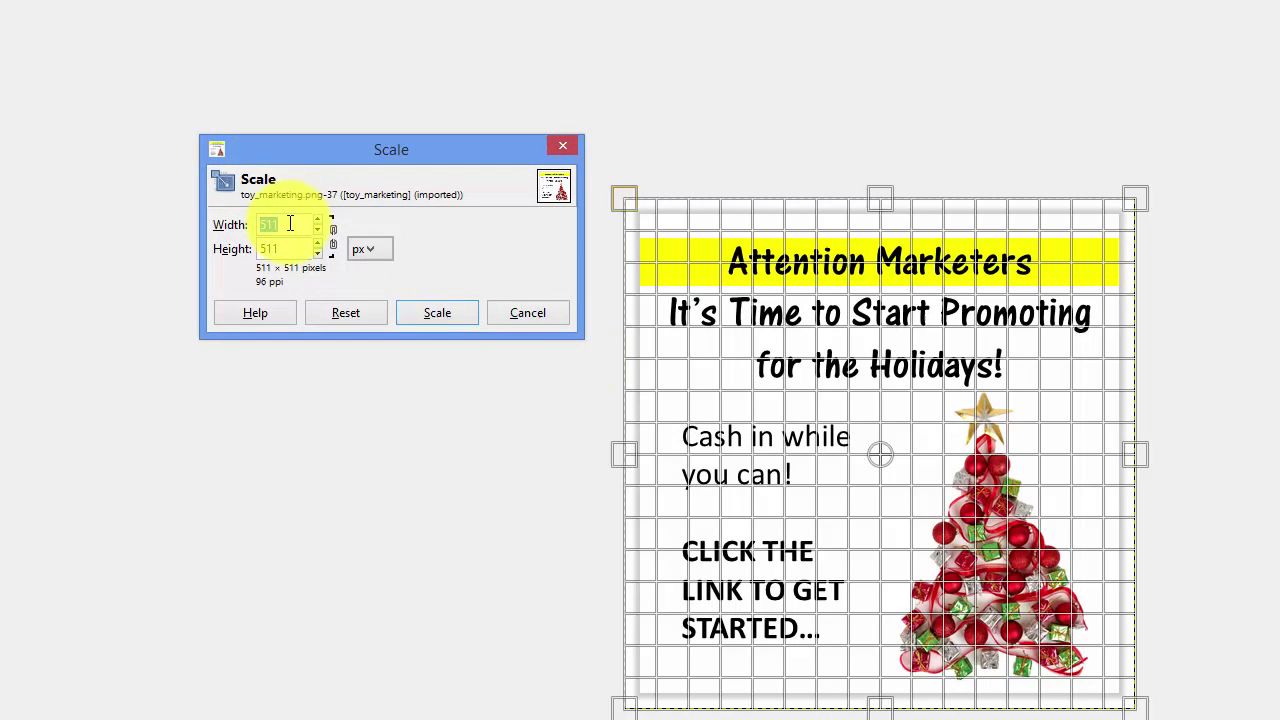
{"action": "left_click_drag", "start_coordinate": [286, 224], "coordinate": [207, 210]}
{"action": "type", "text": "250"}
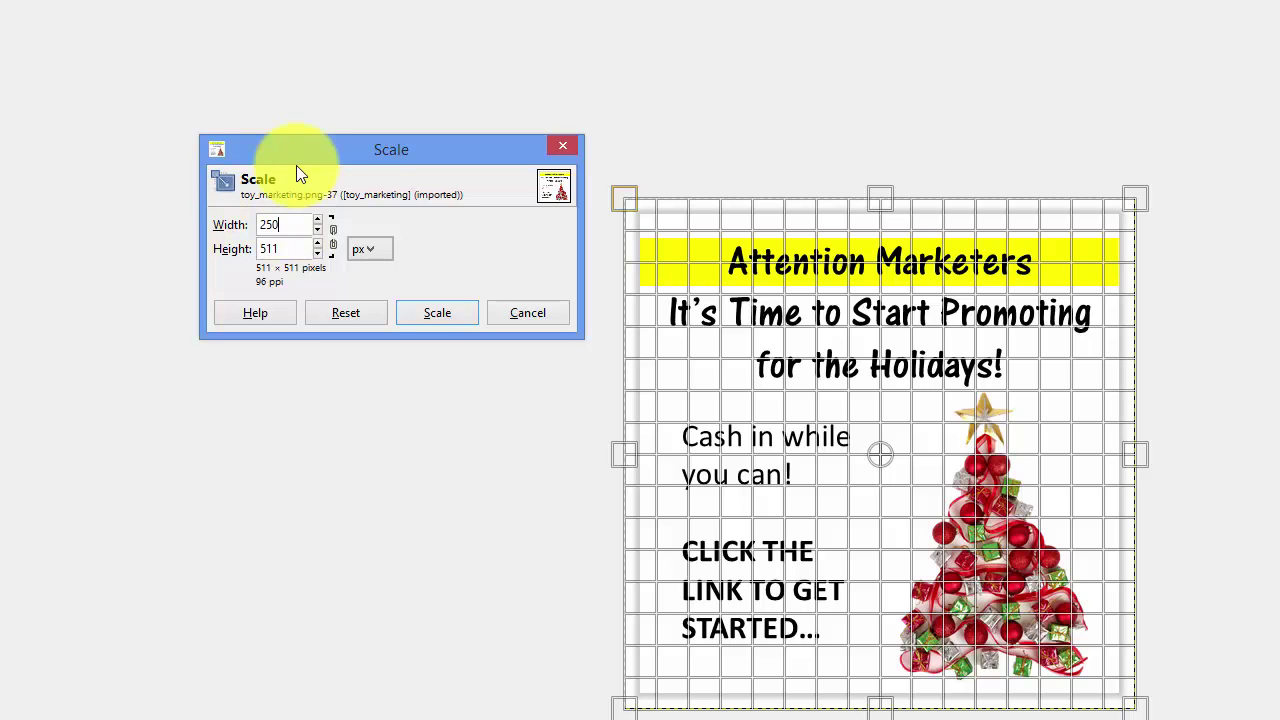
{"action": "left_click", "coordinate": [280, 249]}
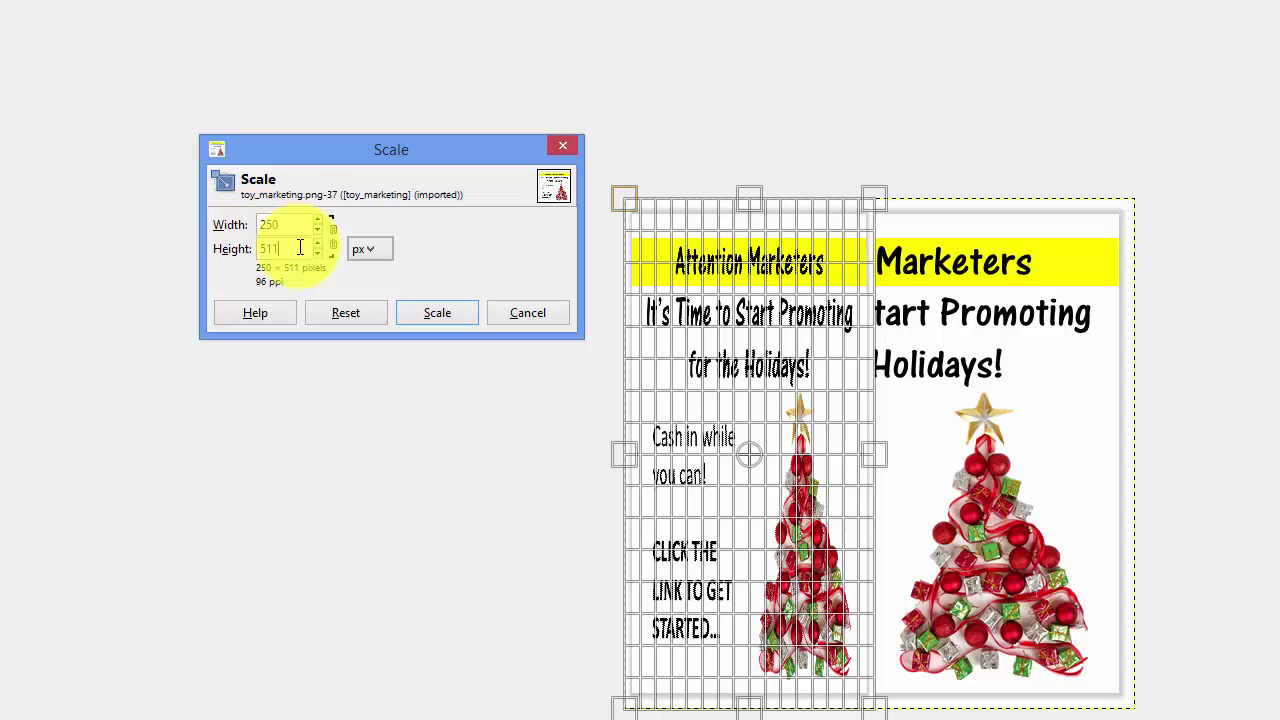
{"action": "left_click_drag", "start_coordinate": [300, 250], "coordinate": [165, 225]}
{"action": "type", "text": "250"}
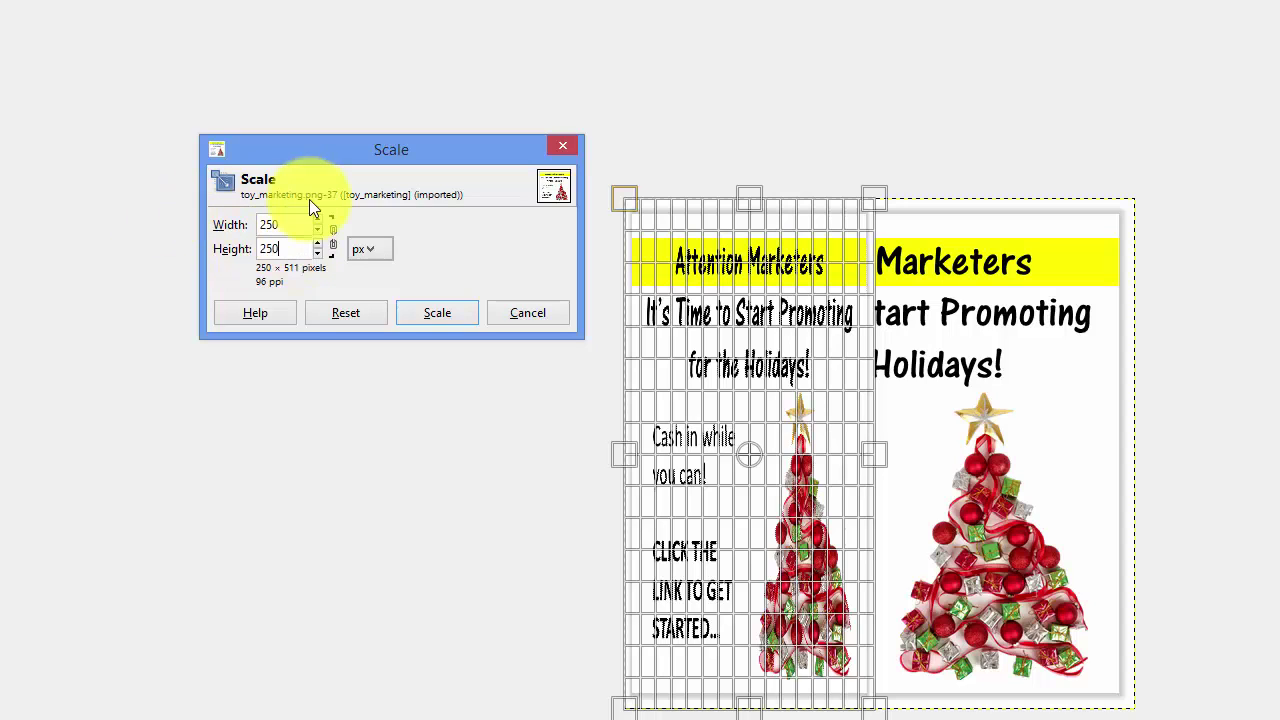
{"action": "left_click", "coordinate": [300, 226]}
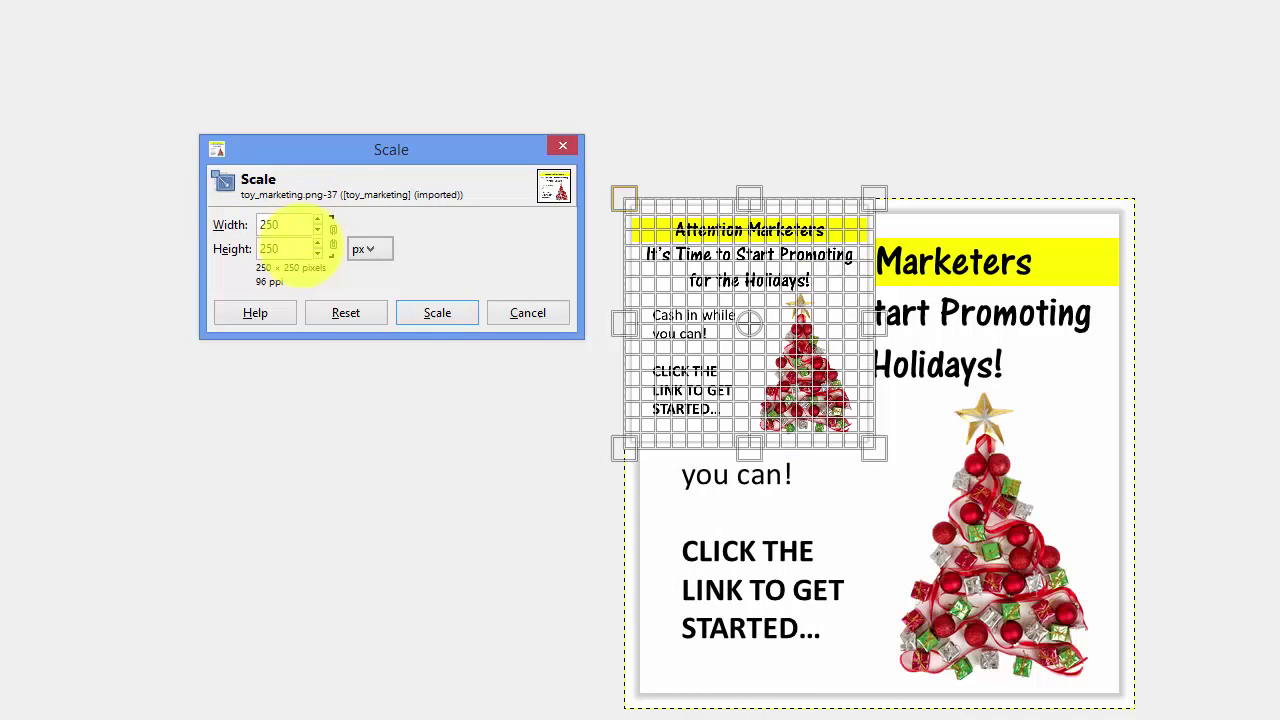
{"action": "left_click", "coordinate": [447, 320]}
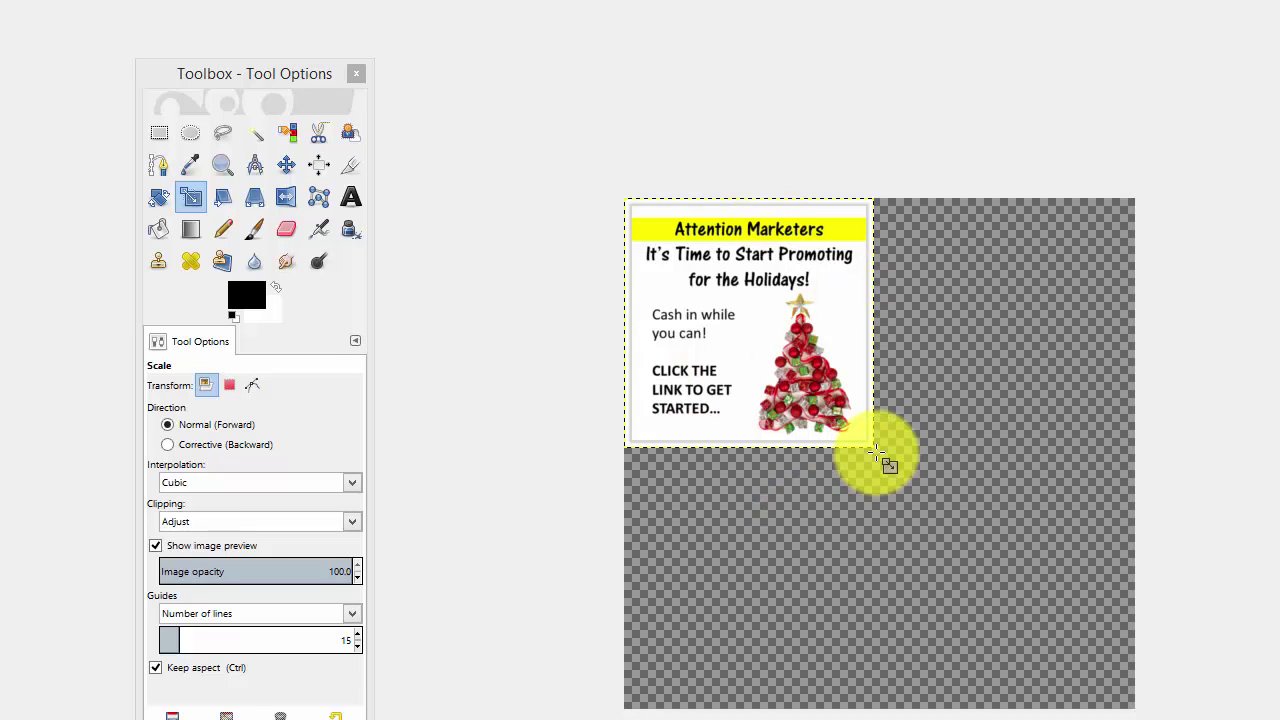
{"action": "key", "text": "ctrl+z"}
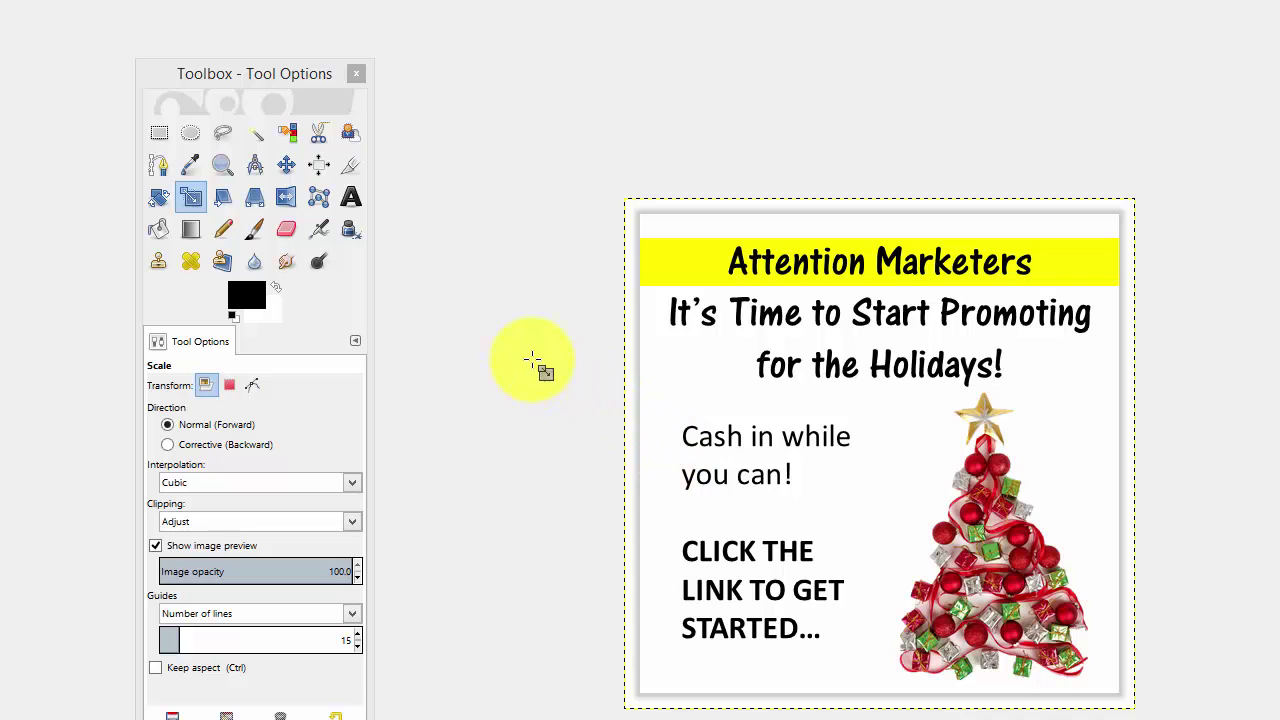
Step: Flip the image vertically and back, then horizontally and back, leaving Horizontal flip selected
{"action": "key", "text": "shift+f"}
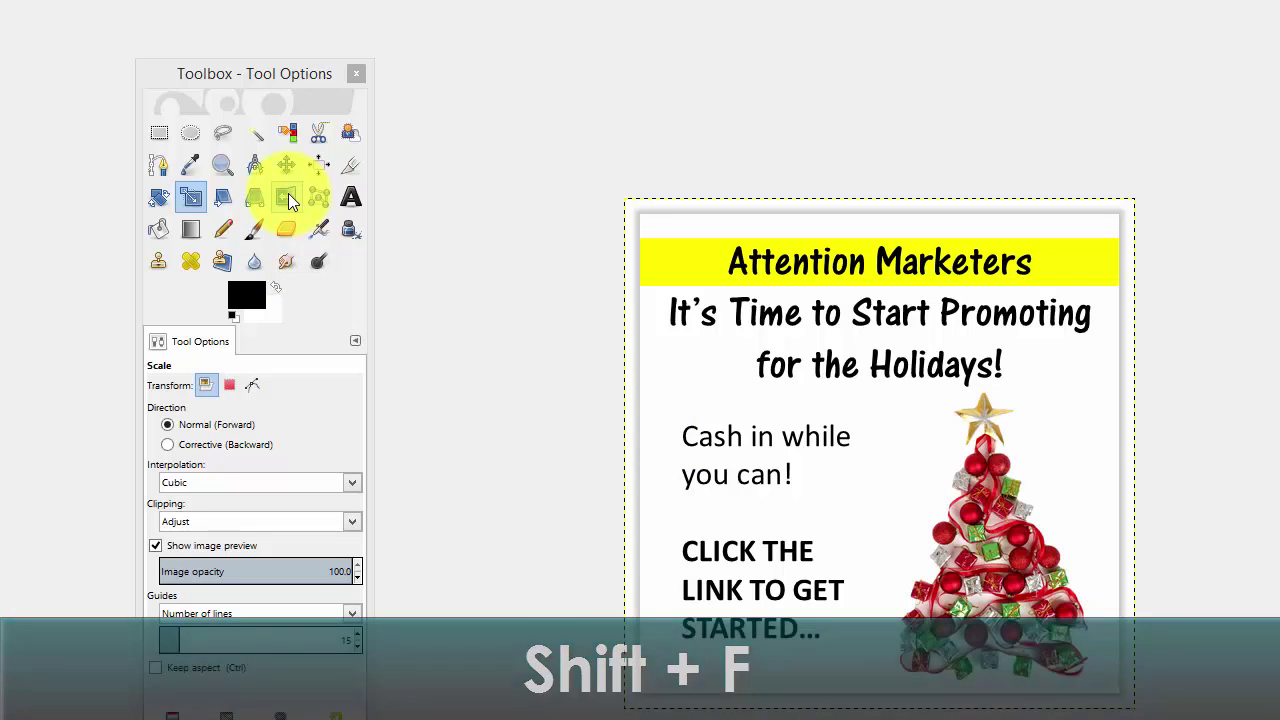
{"action": "left_click", "coordinate": [288, 196]}
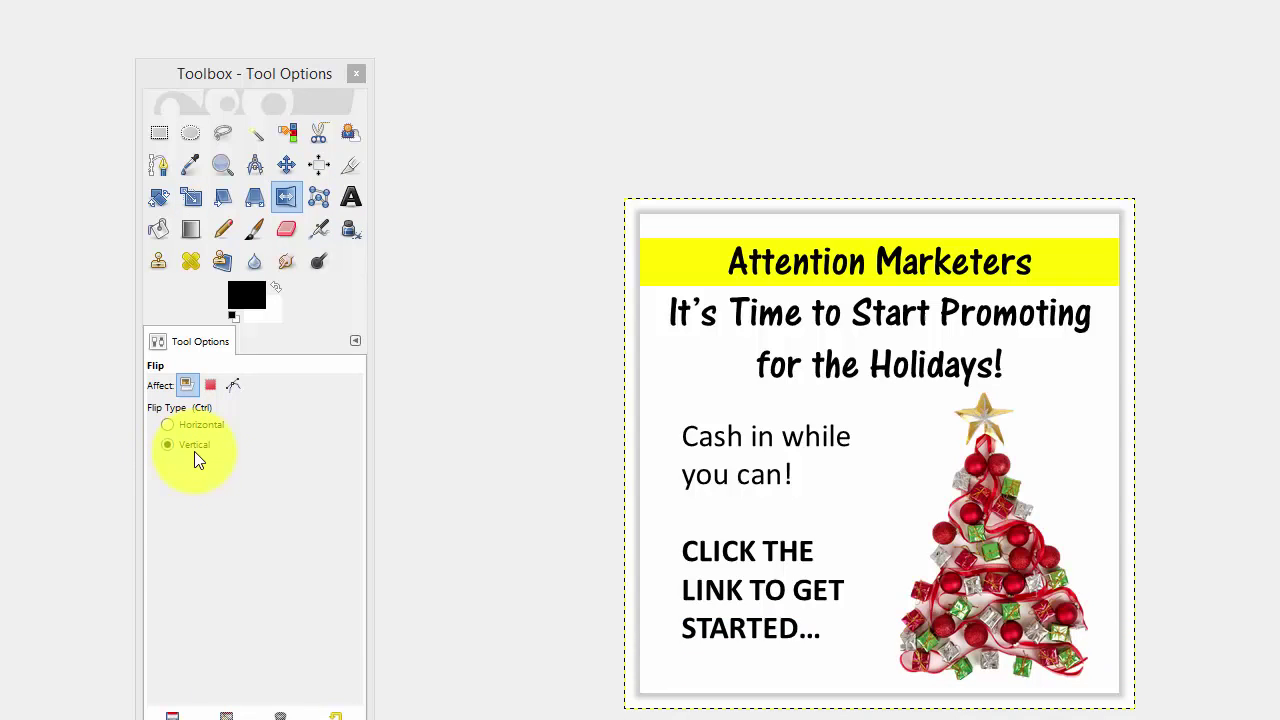
{"action": "left_click", "coordinate": [966, 373]}
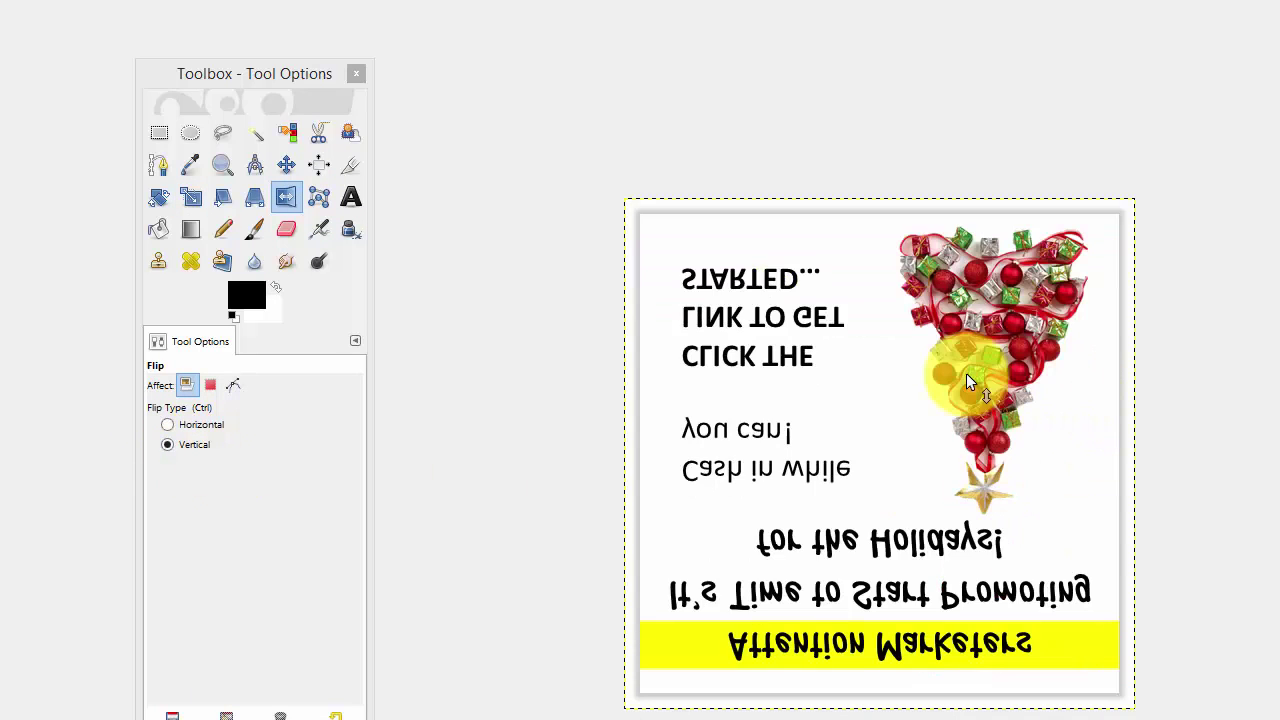
{"action": "left_click", "coordinate": [935, 414]}
{"action": "left_click", "coordinate": [172, 428]}
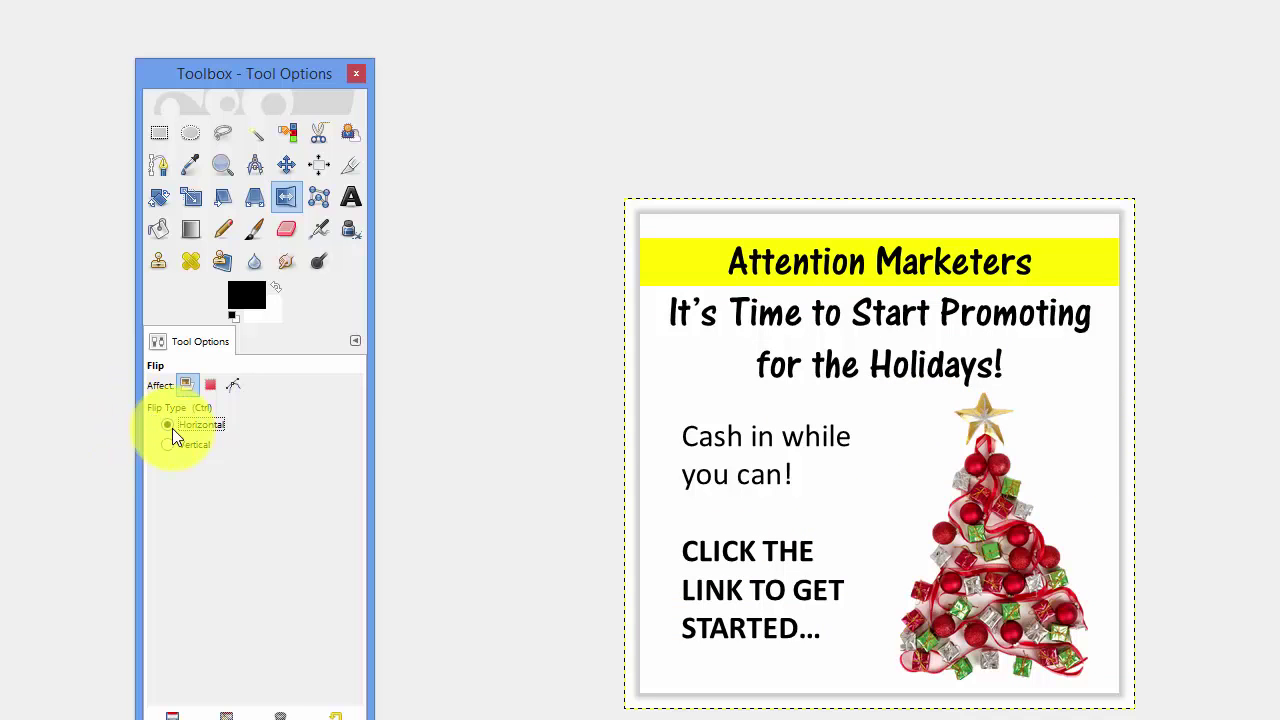
{"action": "left_click", "coordinate": [789, 392]}
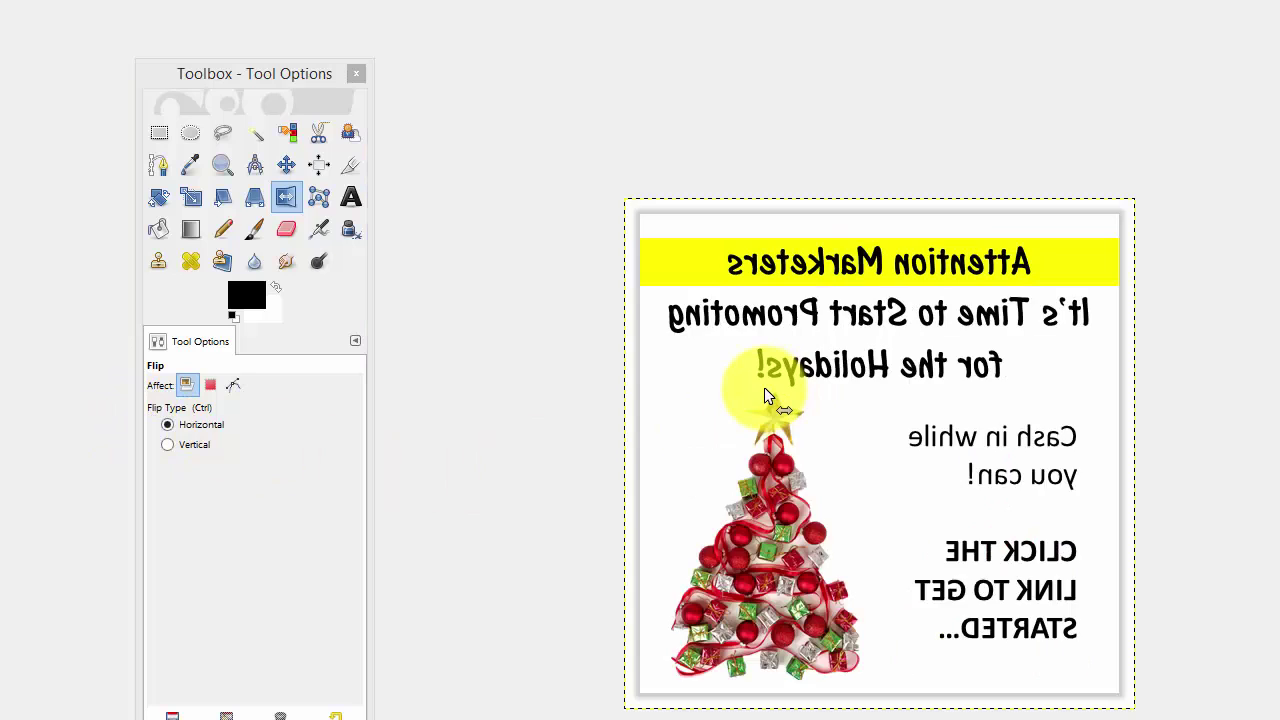
{"action": "left_click", "coordinate": [764, 388]}
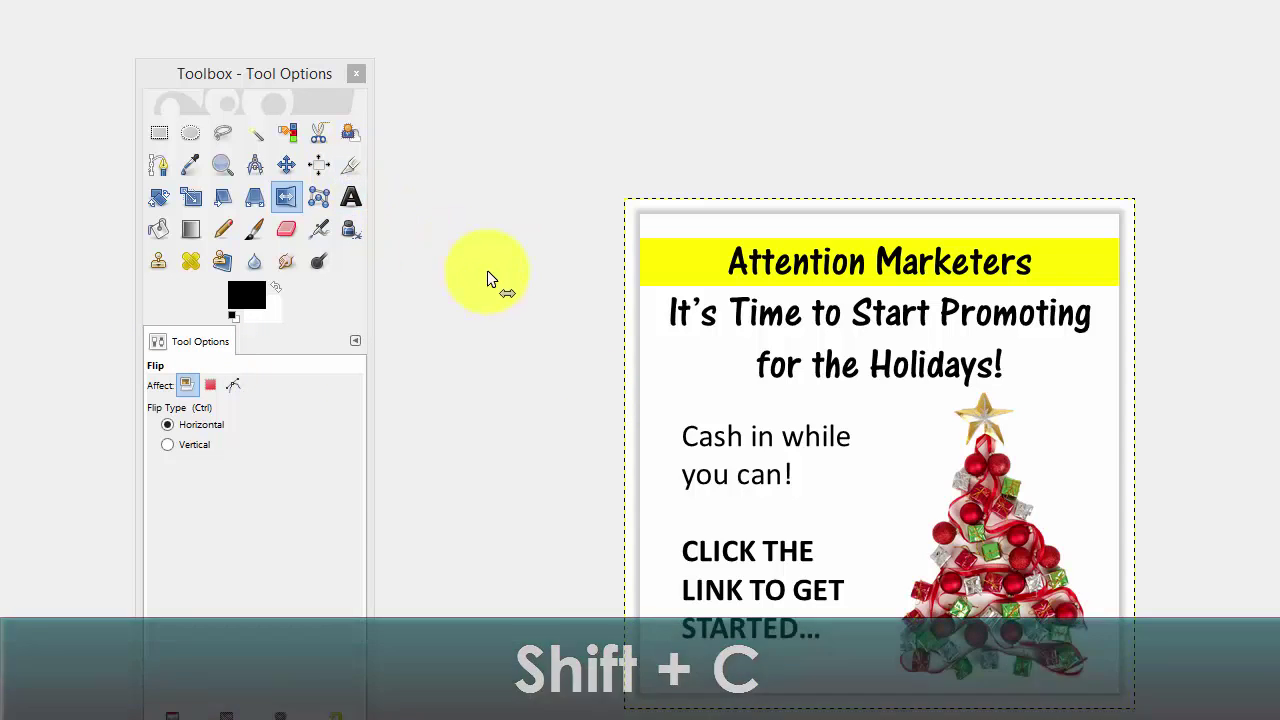
Step: Crop the image to a rectangle tightly around the Christmas tree, then undo the crop
{"action": "key", "text": "shift+c"}
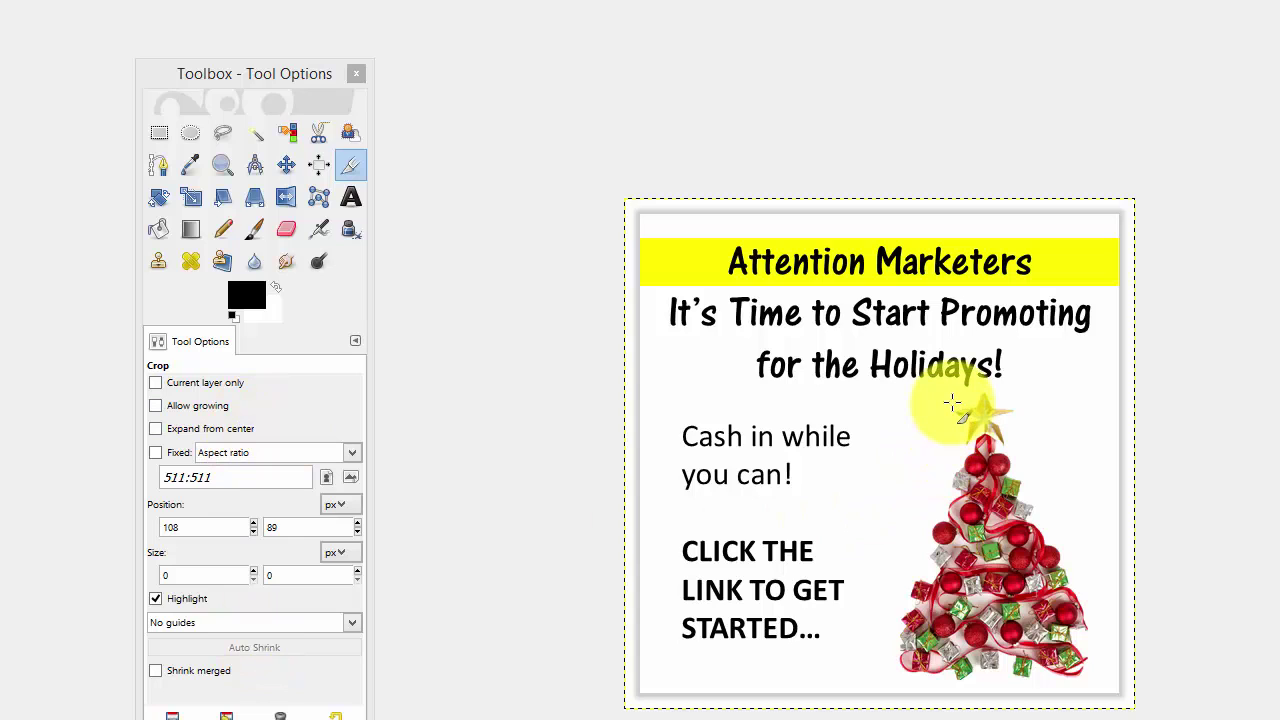
{"action": "left_click_drag", "start_coordinate": [940, 405], "coordinate": [737, 601]}
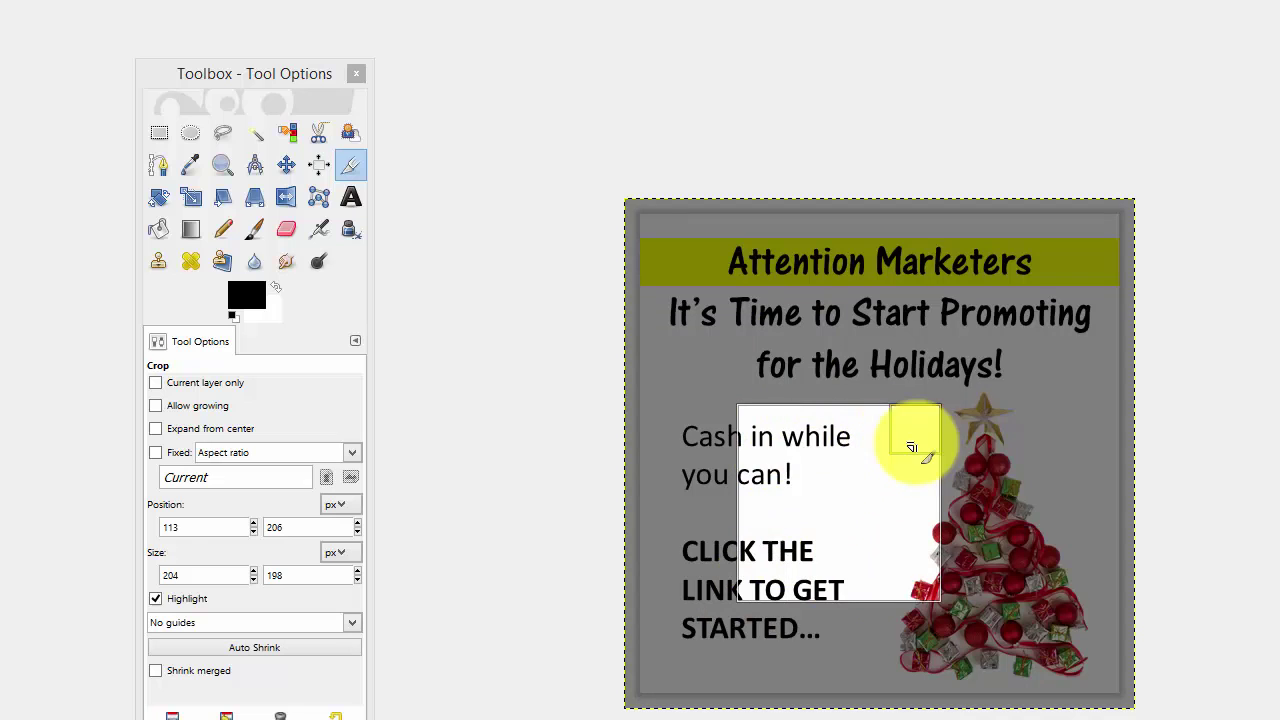
{"action": "left_click_drag", "start_coordinate": [933, 414], "coordinate": [1107, 379]}
{"action": "left_click_drag", "start_coordinate": [1100, 592], "coordinate": [1107, 681]}
{"action": "left_click_drag", "start_coordinate": [743, 655], "coordinate": [876, 668]}
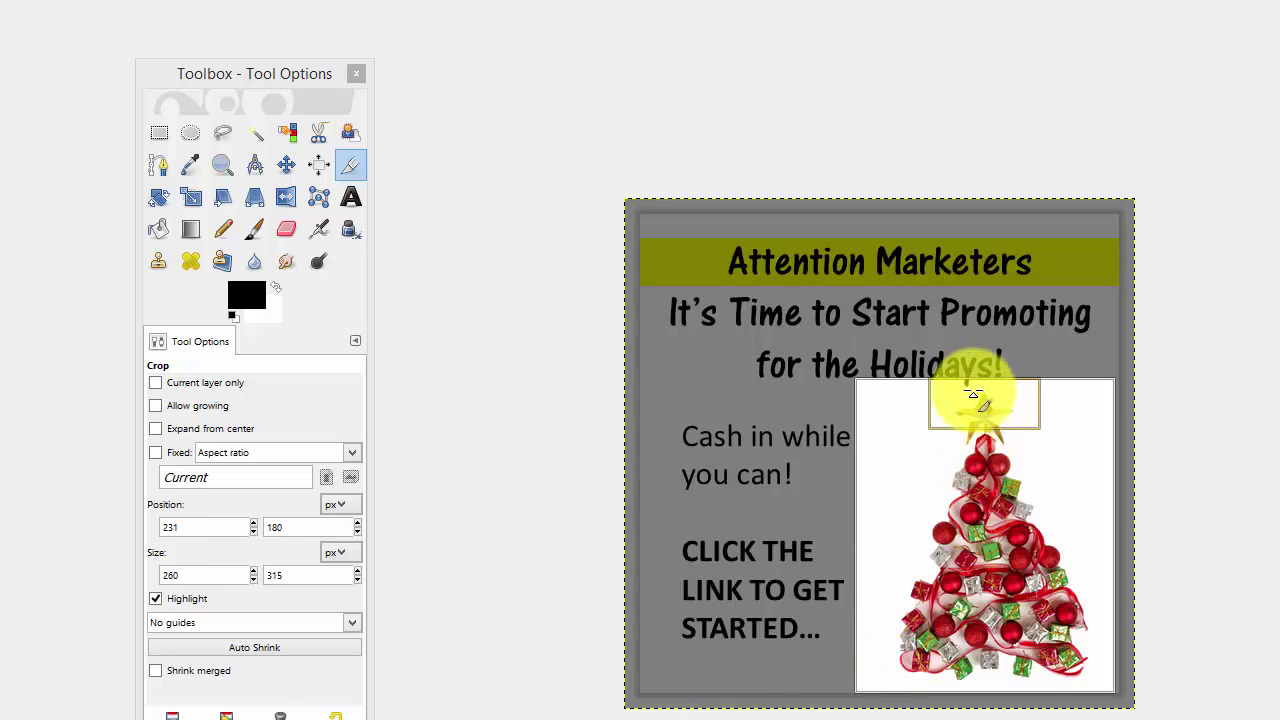
{"action": "mouse_move", "coordinate": [957, 400]}
{"action": "left_mouse_down"}
{"action": "mouse_move", "coordinate": [975, 410]}
{"action": "mouse_move", "coordinate": [970, 400]}
{"action": "left_mouse_up"}
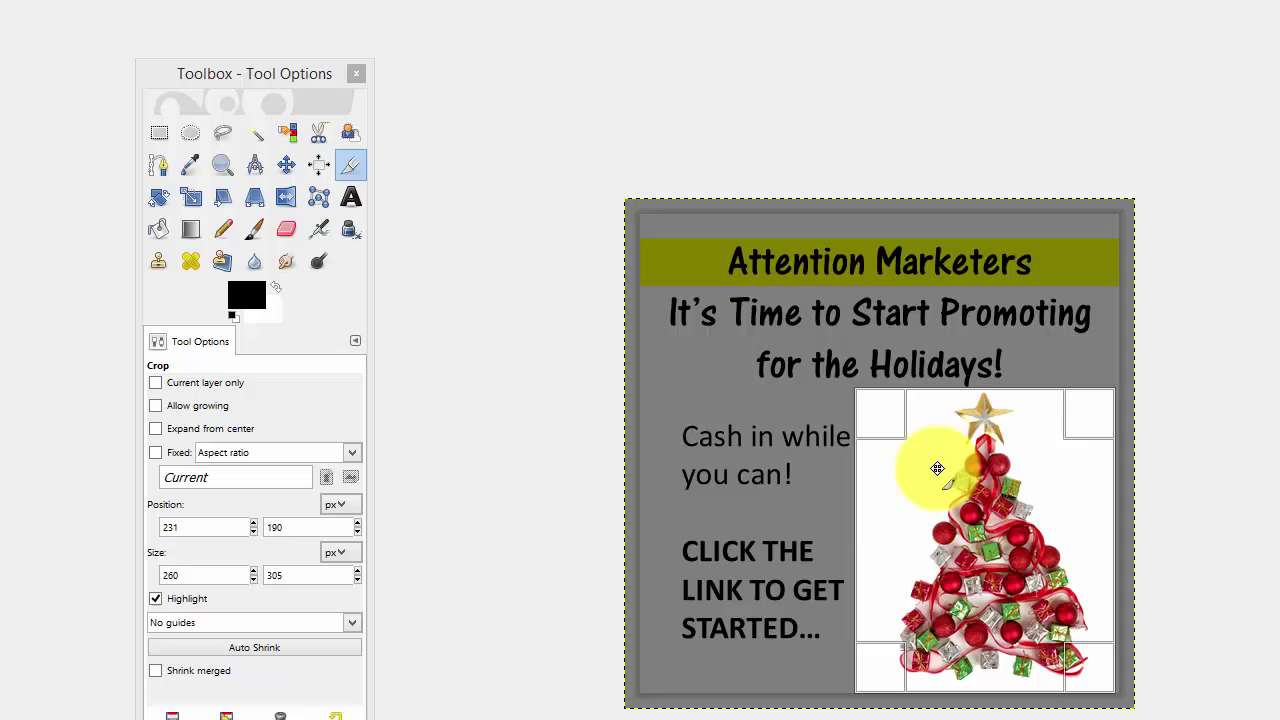
{"action": "left_click", "coordinate": [940, 462]}
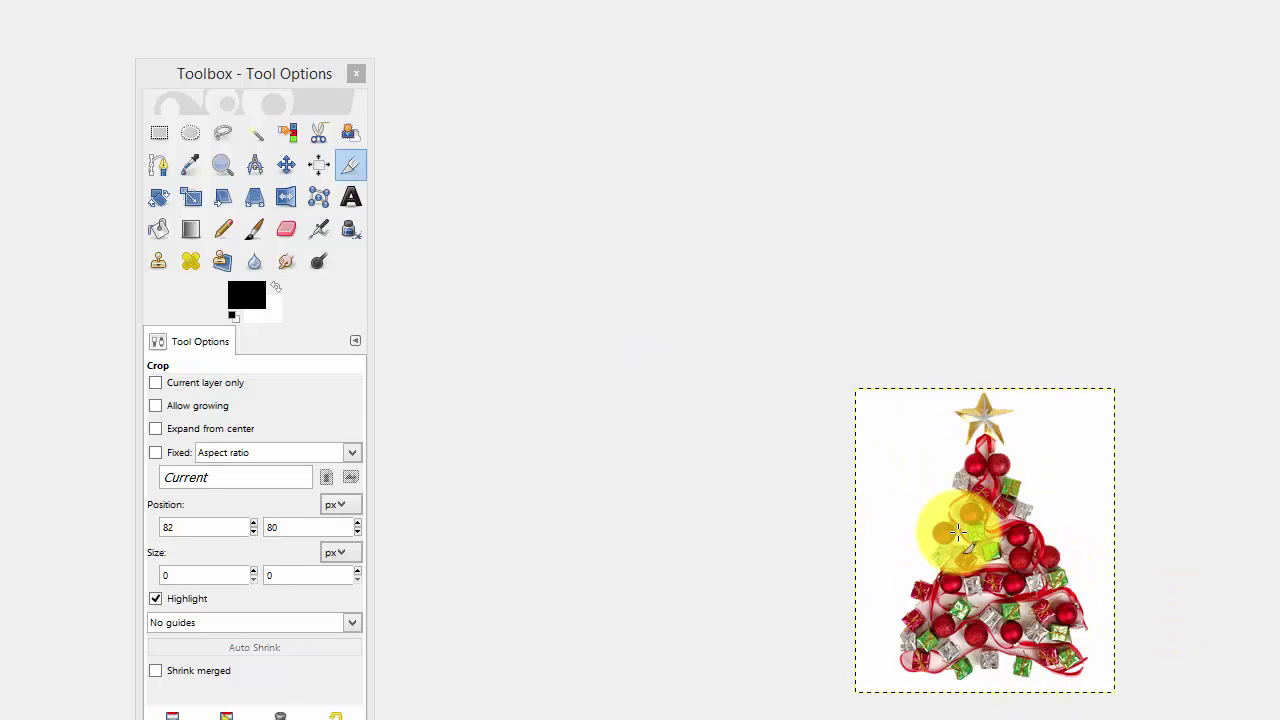
{"action": "key", "text": "ctrl+z"}
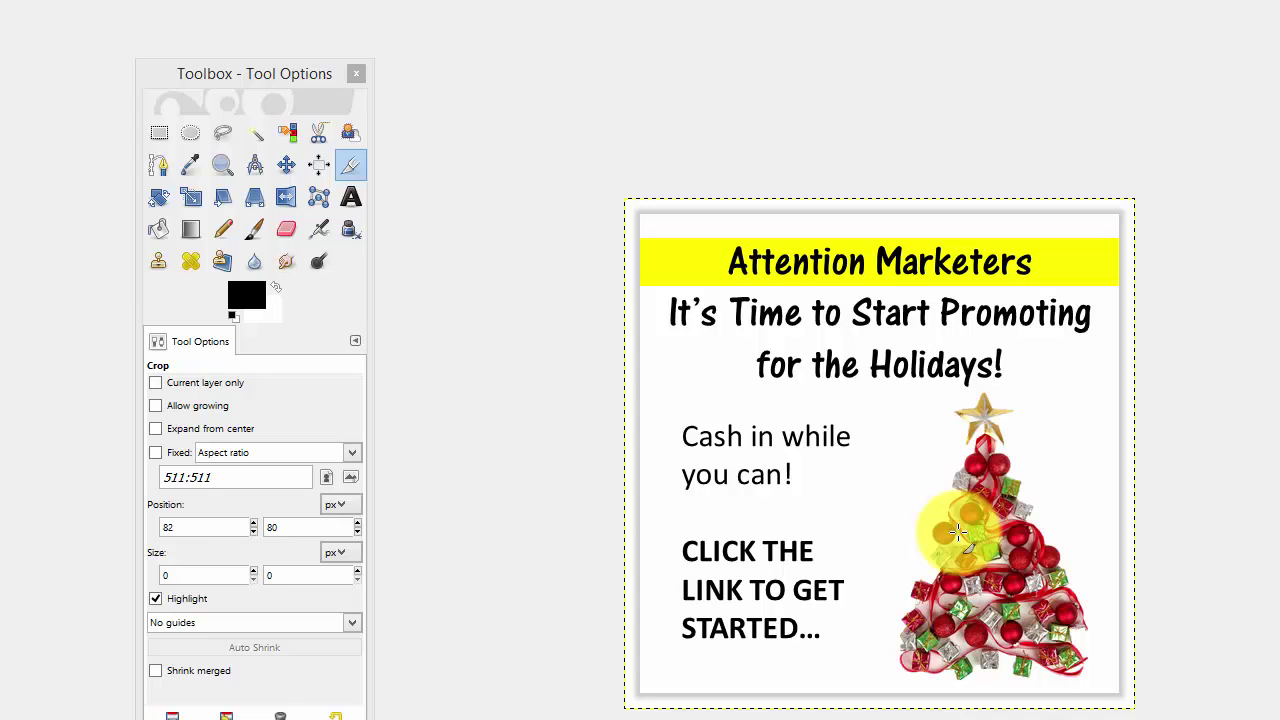
Step: With the Paths tool, place anchors from the tree's star down its left edge
{"action": "left_click", "coordinate": [153, 164]}
{"action": "key", "text": "b"}
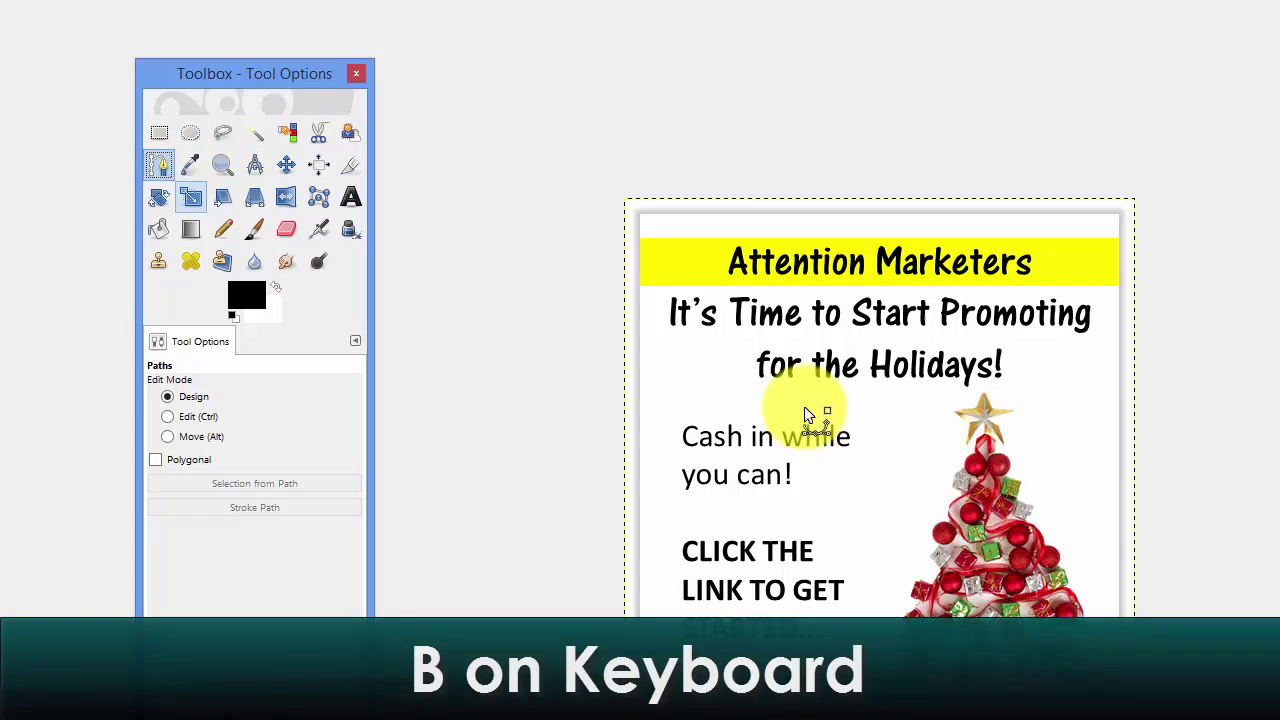
{"action": "left_click", "coordinate": [958, 389]}
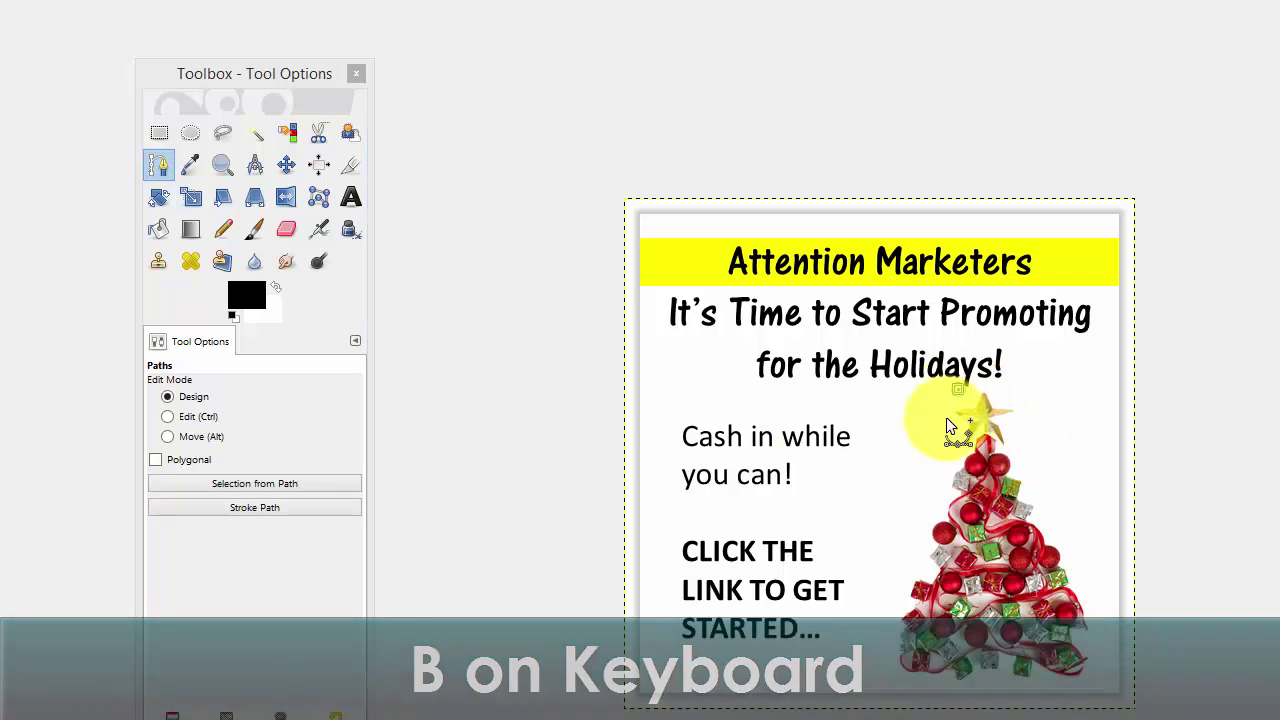
{"action": "left_click", "coordinate": [936, 431]}
{"action": "left_click", "coordinate": [911, 516]}
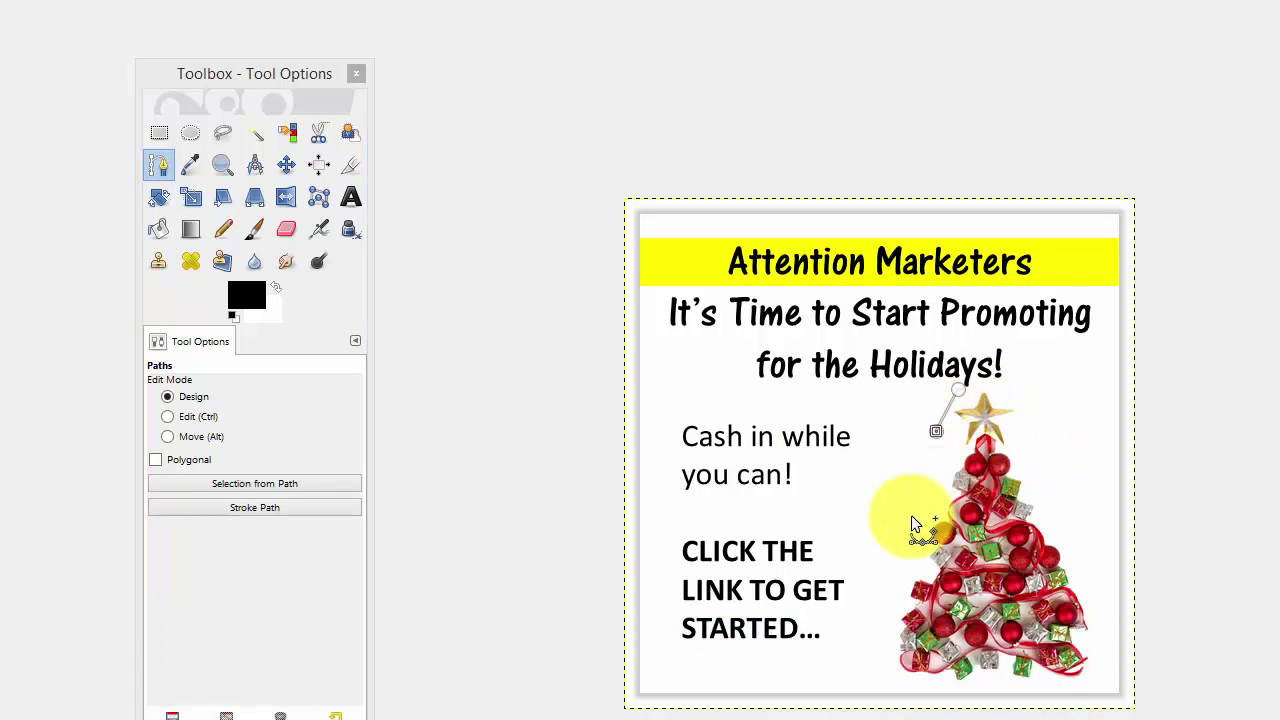
{"action": "left_click", "coordinate": [896, 585]}
{"action": "left_click", "coordinate": [880, 659]}
{"action": "left_click", "coordinate": [893, 687]}
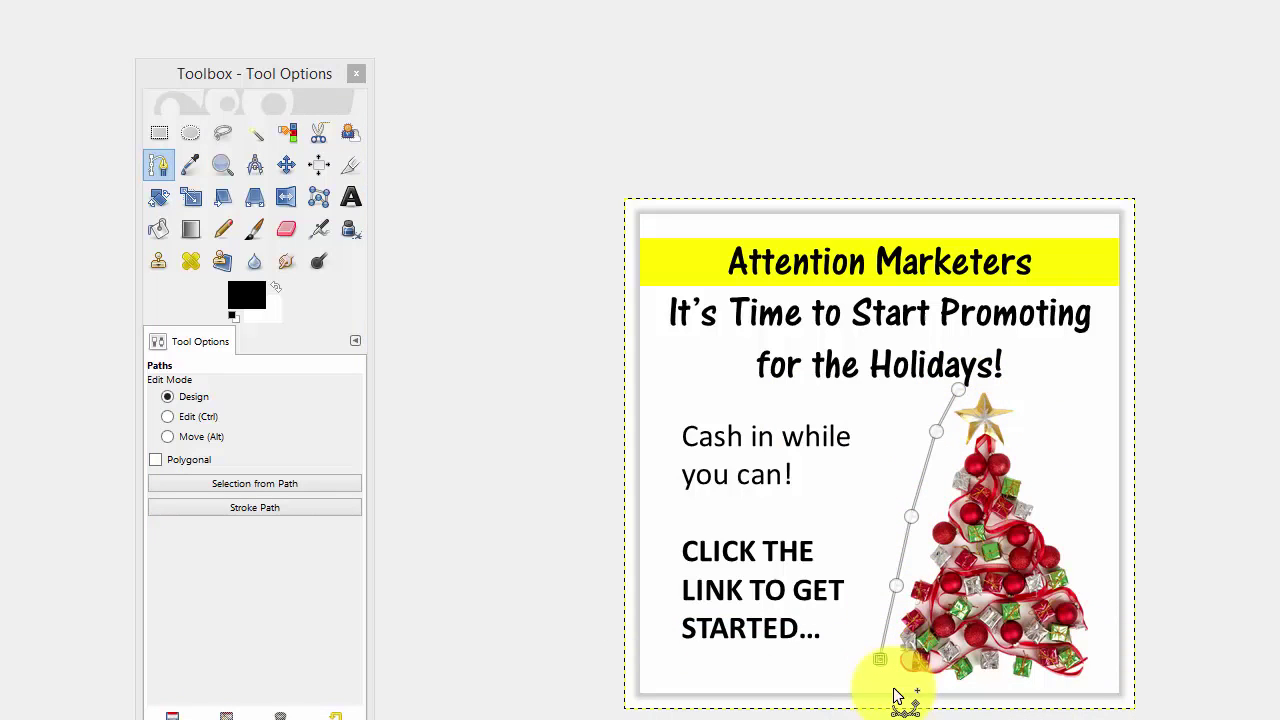
Step: Continue the path along the tree's base and up its right edge beside the star
{"action": "left_click", "coordinate": [1038, 687]}
{"action": "left_click", "coordinate": [1092, 682]}
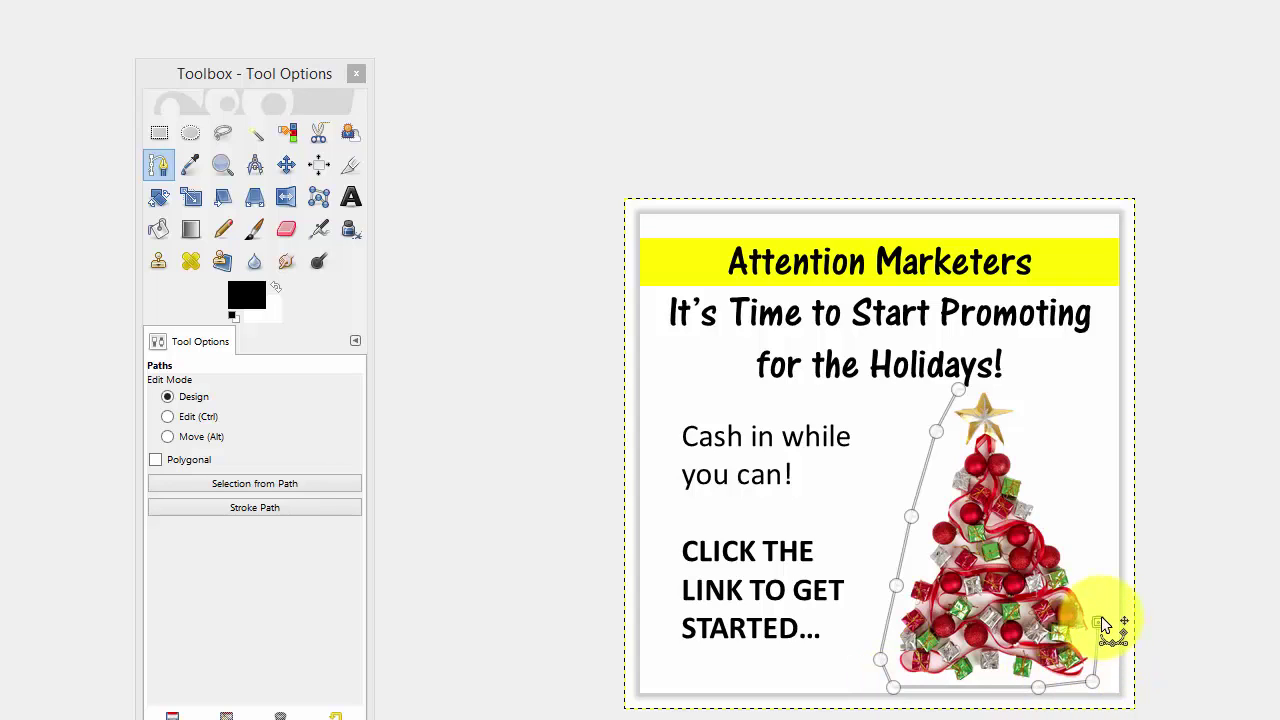
{"action": "left_click", "coordinate": [1098, 622]}
{"action": "left_click", "coordinate": [1080, 557]}
{"action": "left_click", "coordinate": [1057, 508]}
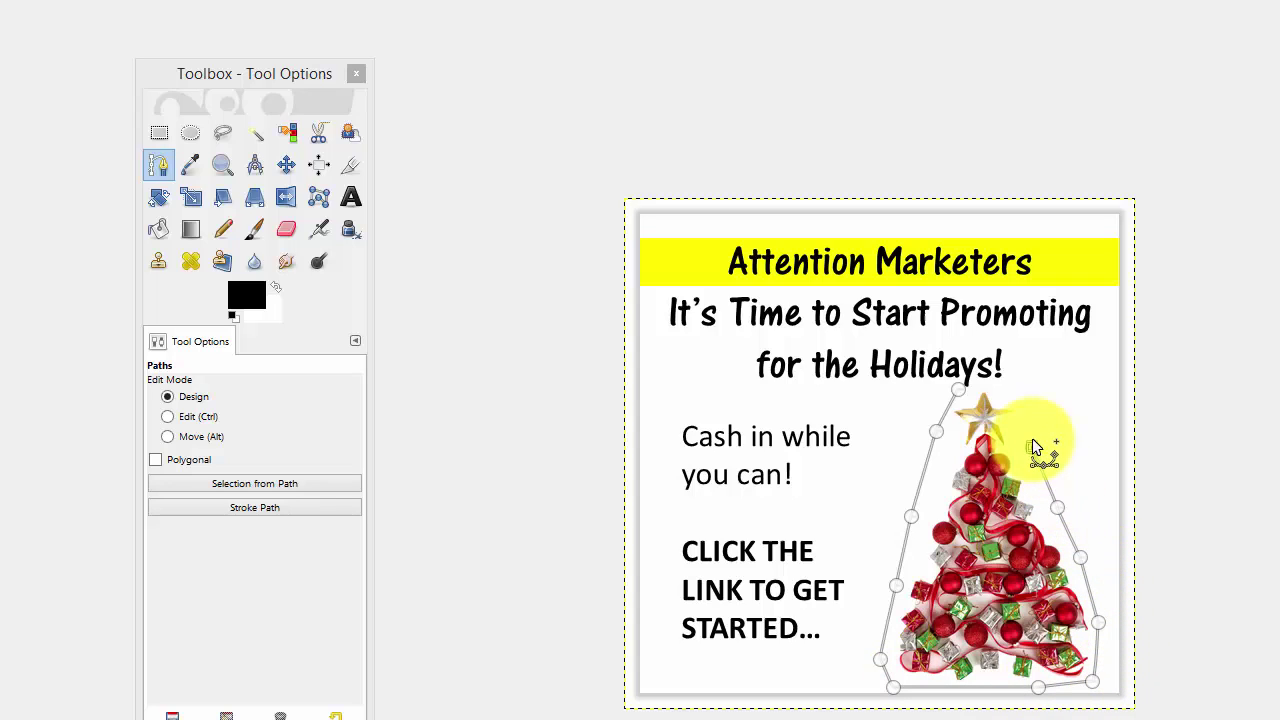
{"action": "left_click", "coordinate": [1016, 396]}
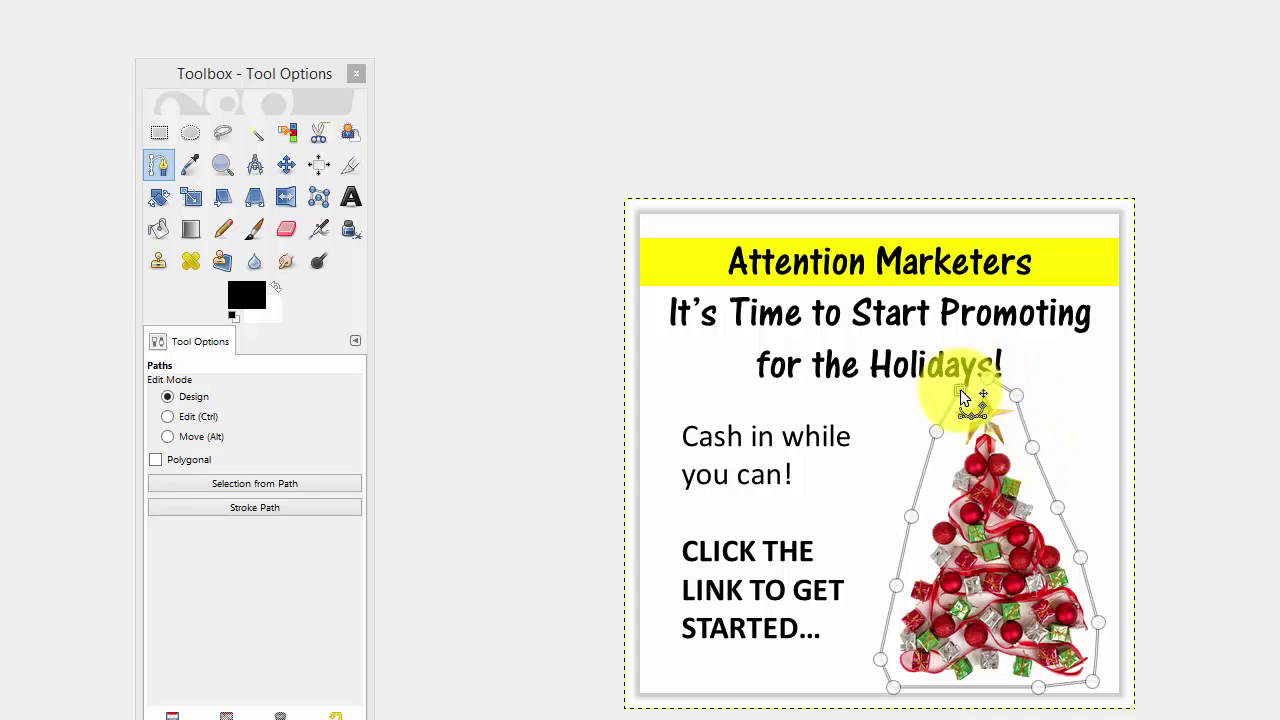
Step: Turn the tree path into a selection, invert it, clear the background, then undo
{"action": "right_click", "coordinate": [960, 390]}
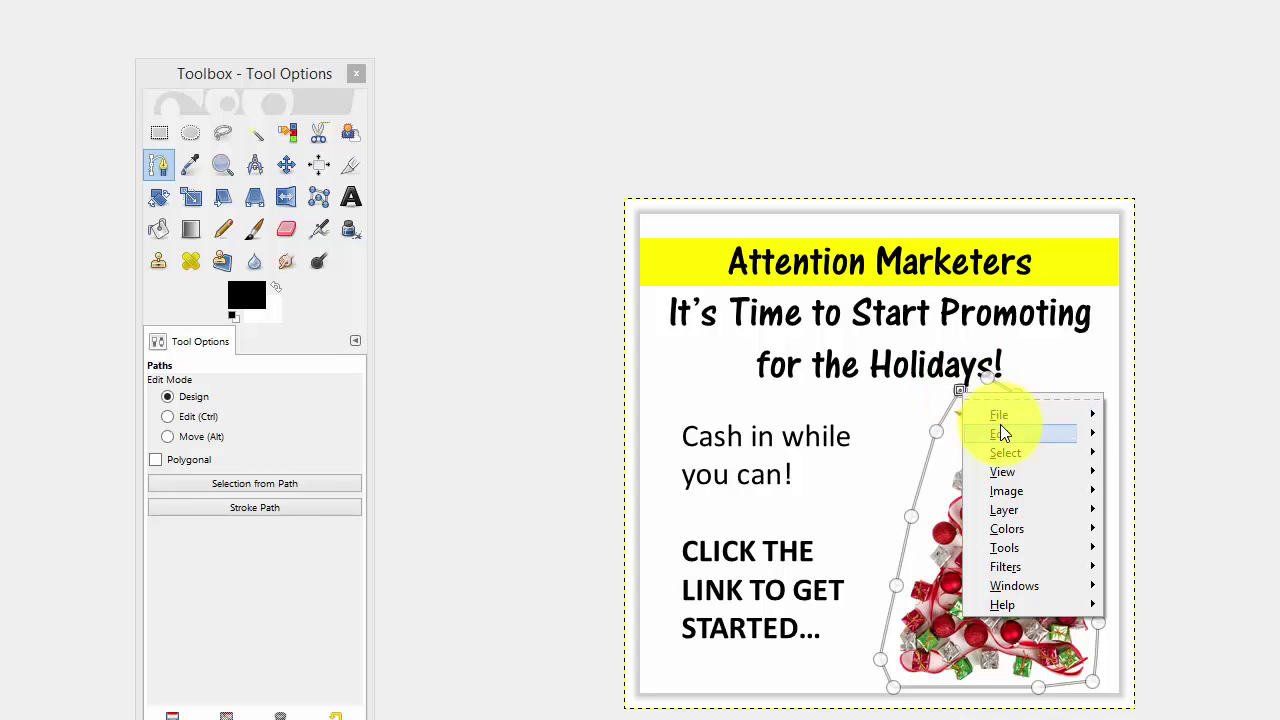
{"action": "mouse_move", "coordinate": [1007, 458]}
{"action": "left_click", "coordinate": [1236, 580]}
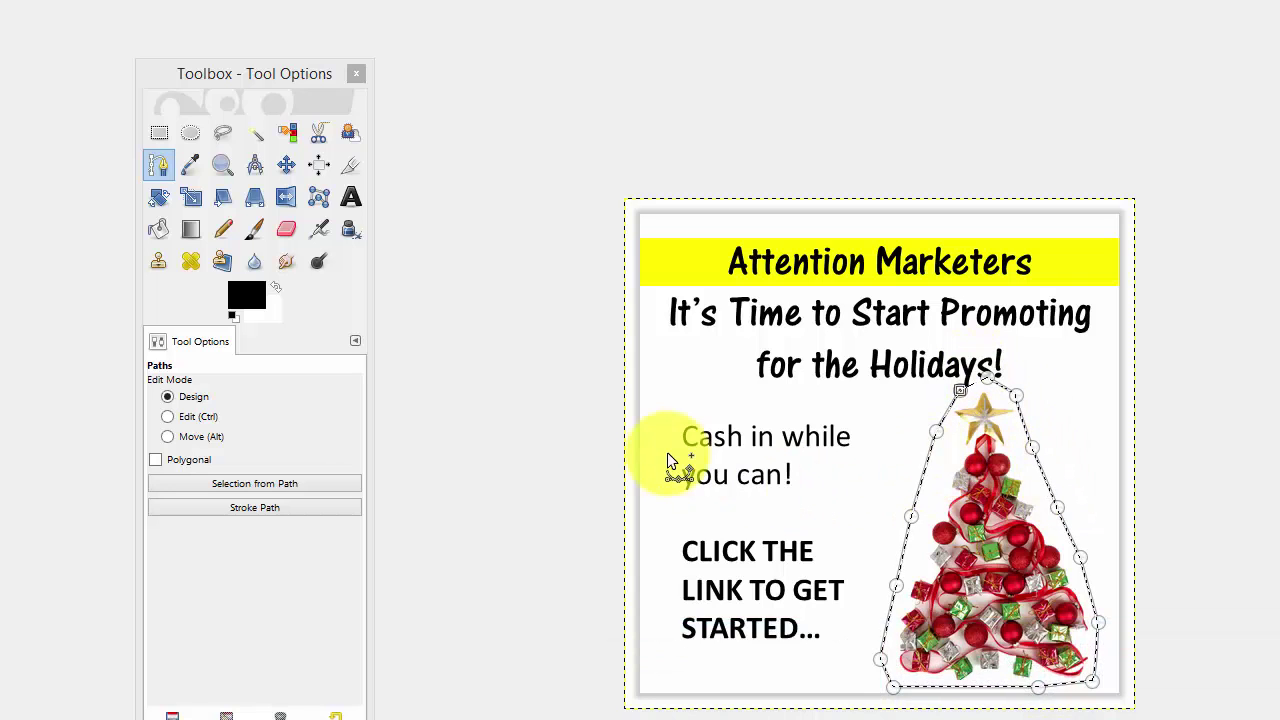
{"action": "key", "text": "ctrl+i"}
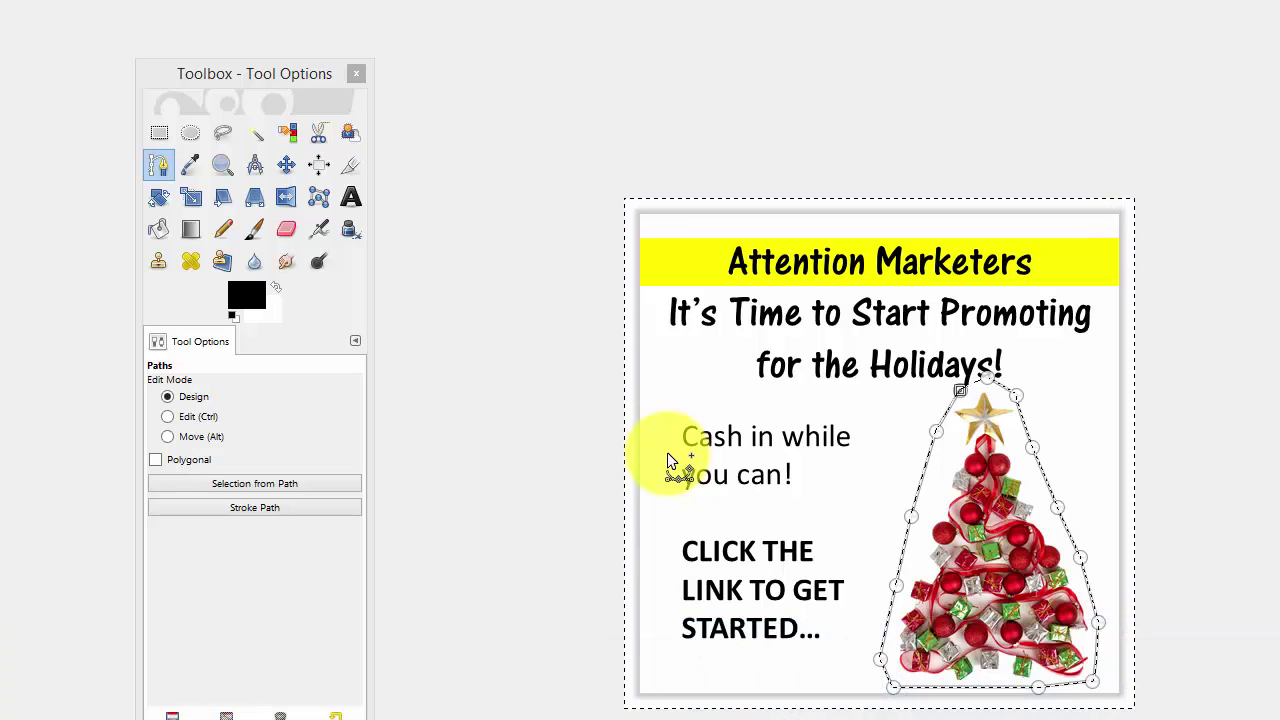
{"action": "key", "text": "Delete"}
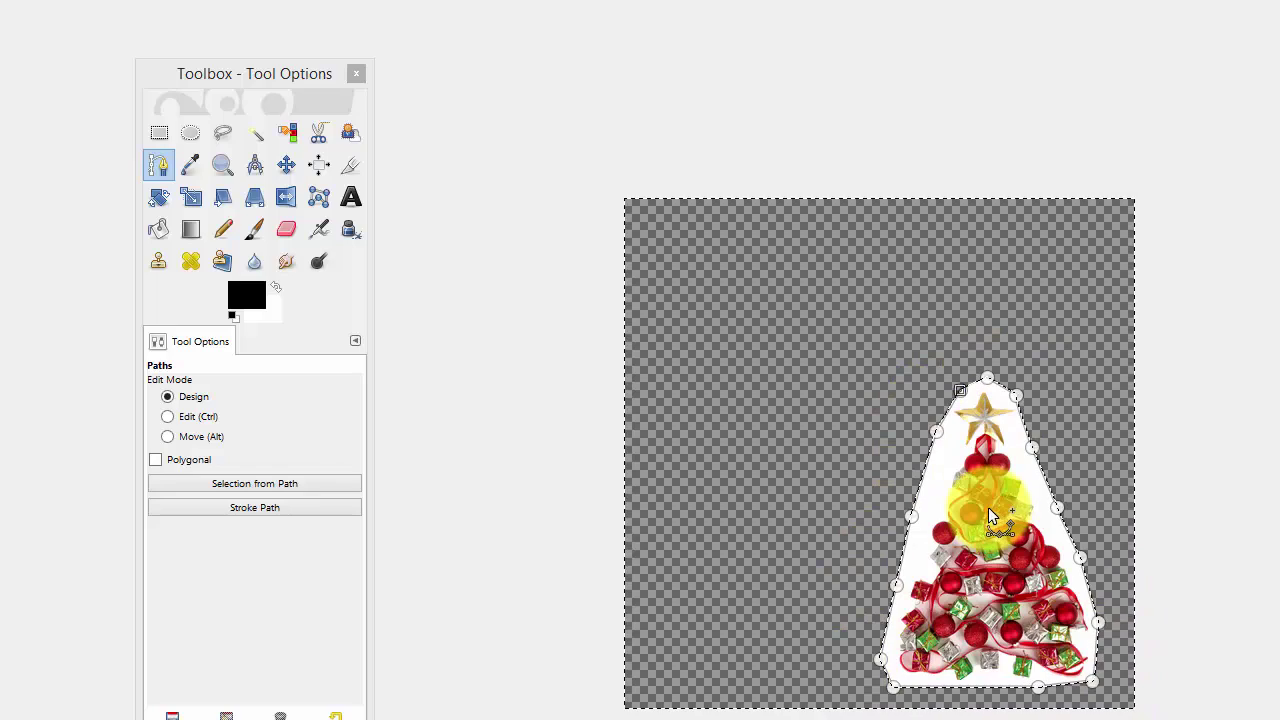
{"action": "key", "text": "ctrl+z"}
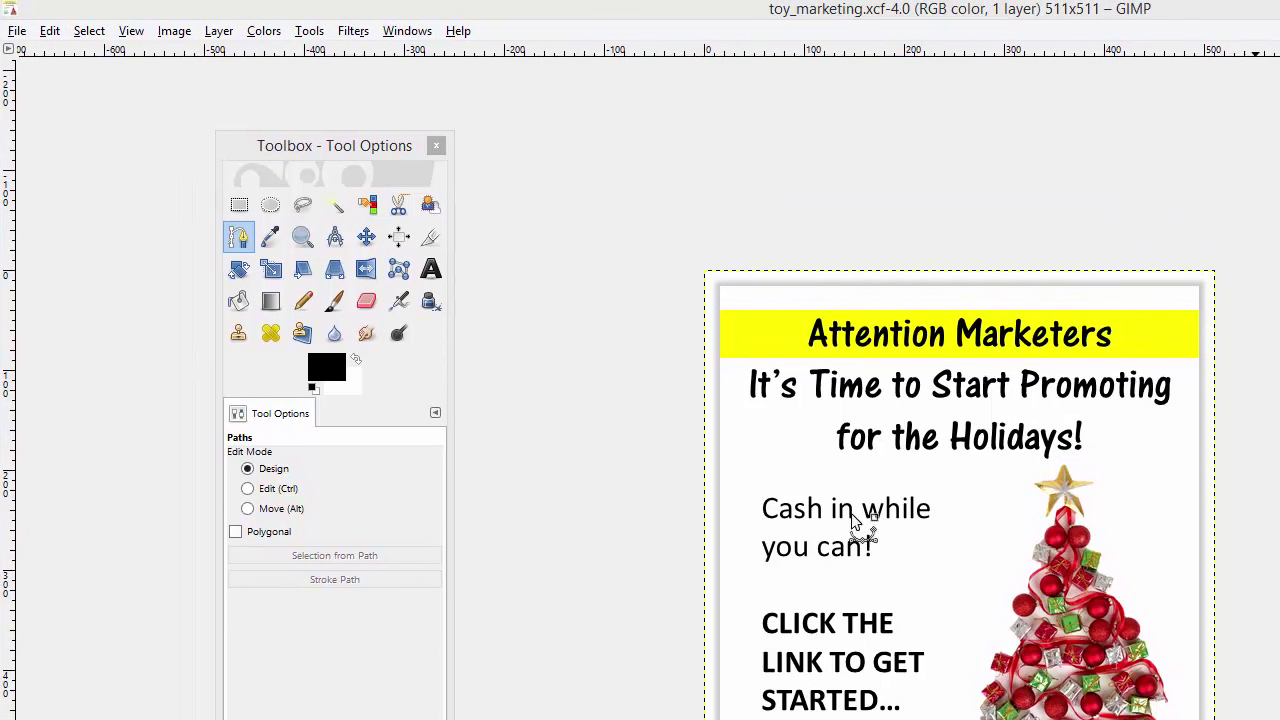
Step: Export the image as toy_marketing_test2.jpg with the JPEG image file type
{"action": "left_click", "coordinate": [12, 28]}
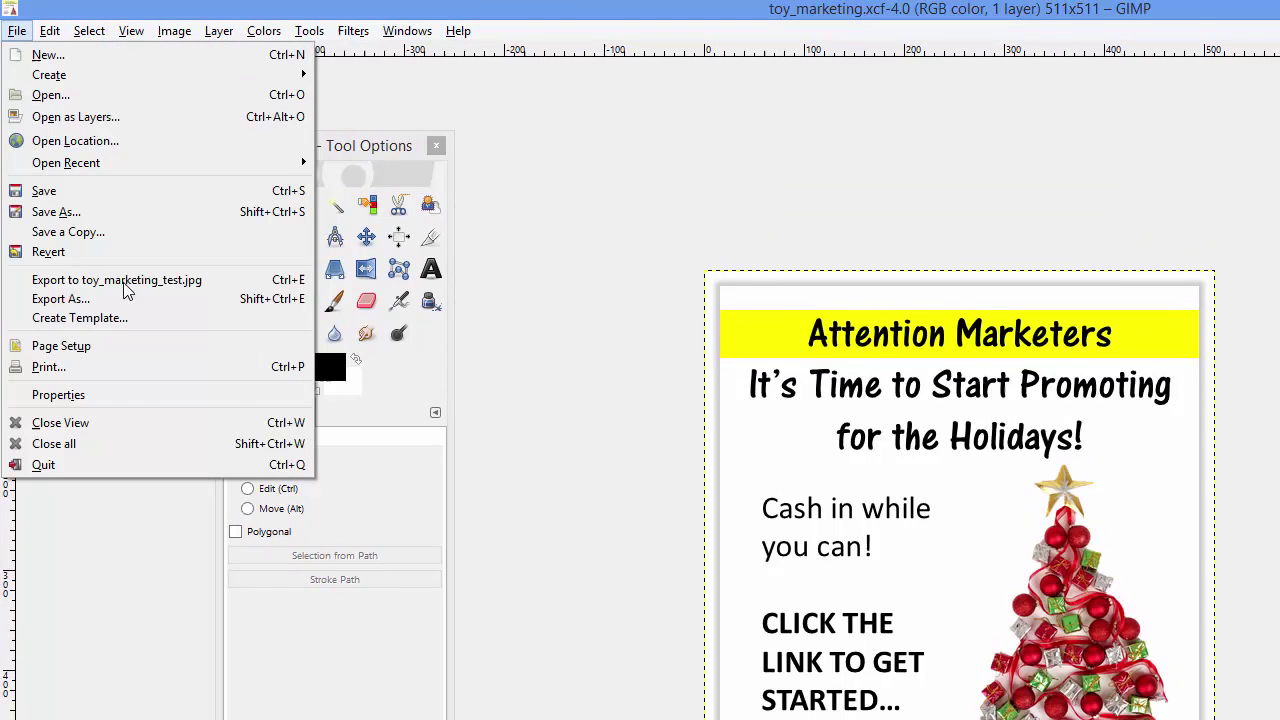
{"action": "left_click", "coordinate": [126, 299]}
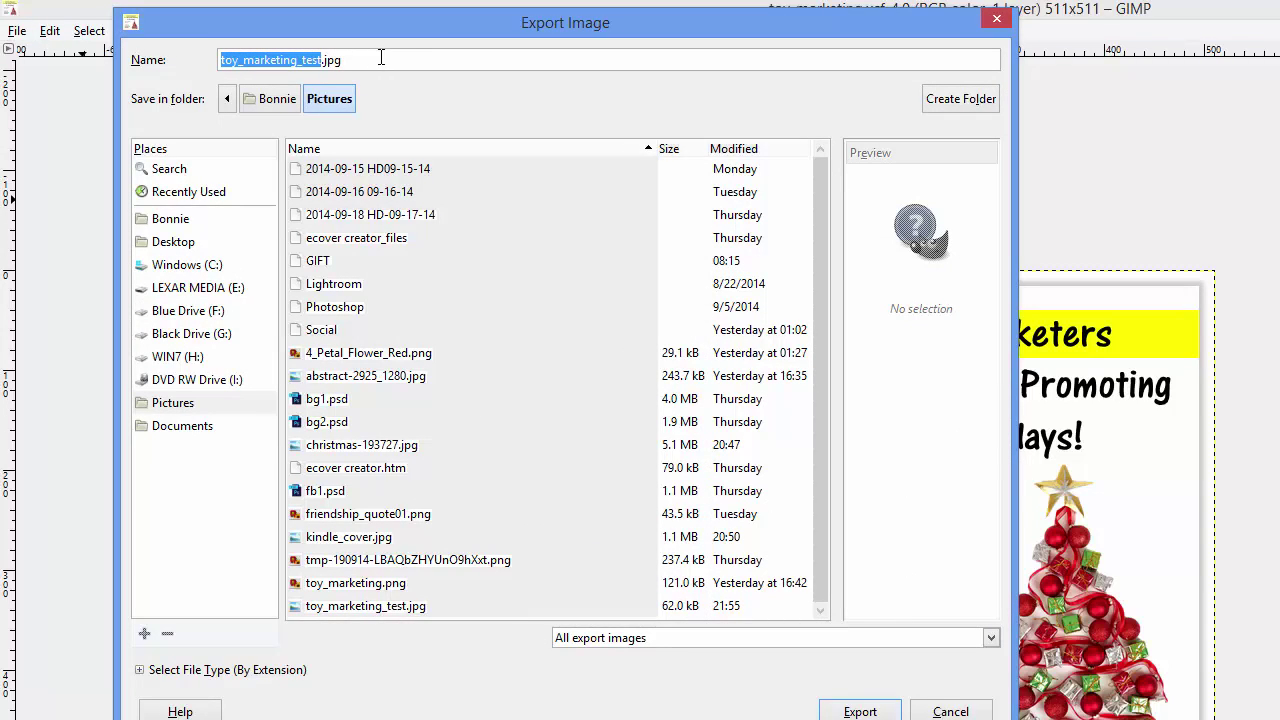
{"action": "left_click", "coordinate": [322, 60]}
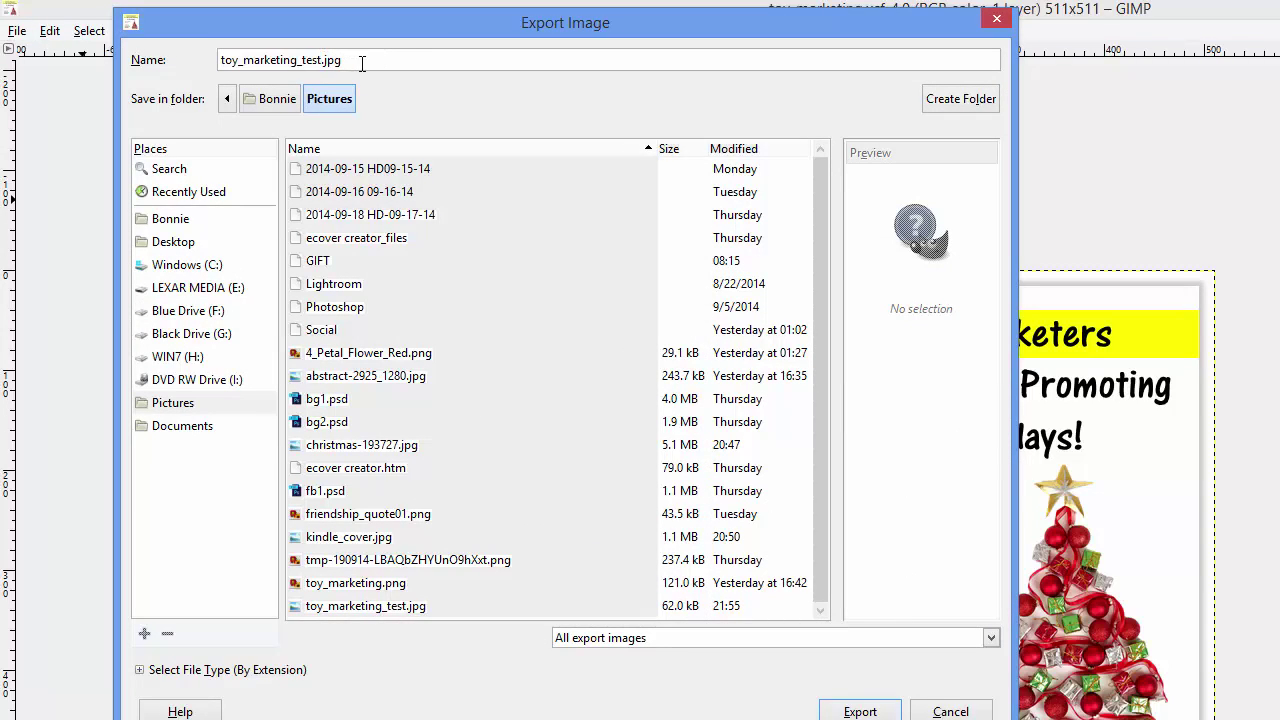
{"action": "type", "text": "2"}
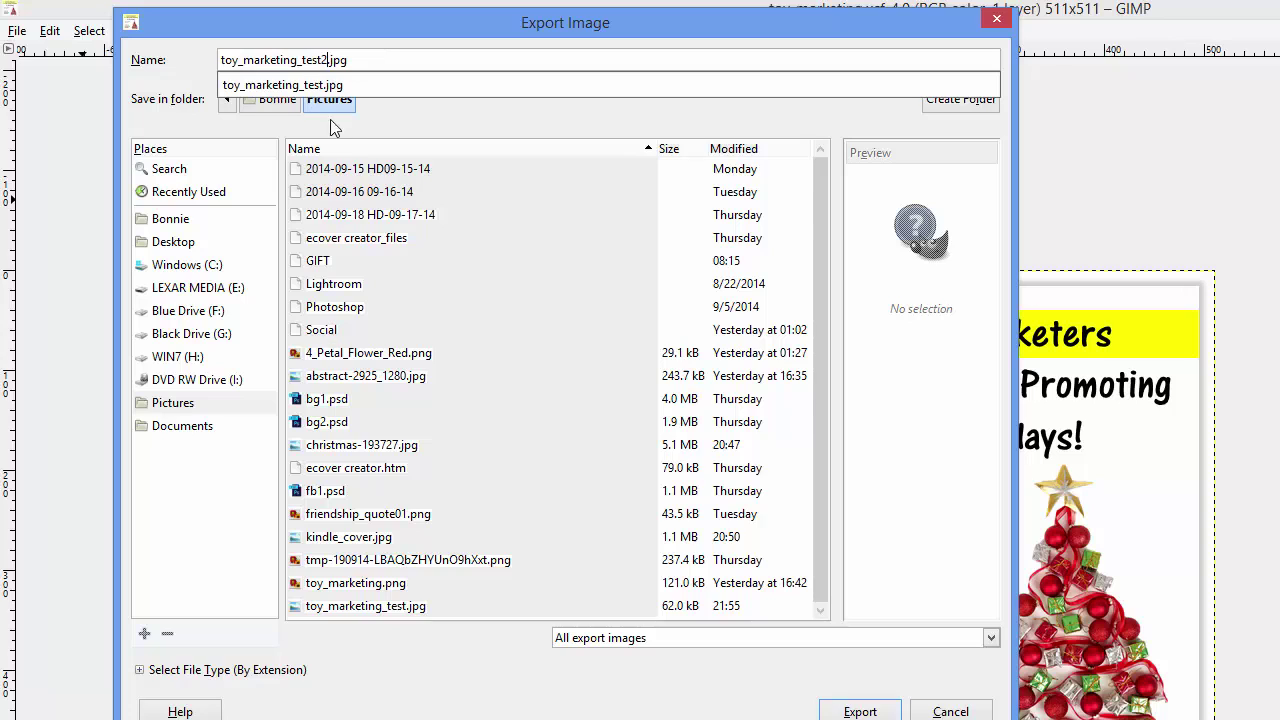
{"action": "left_click", "coordinate": [141, 677]}
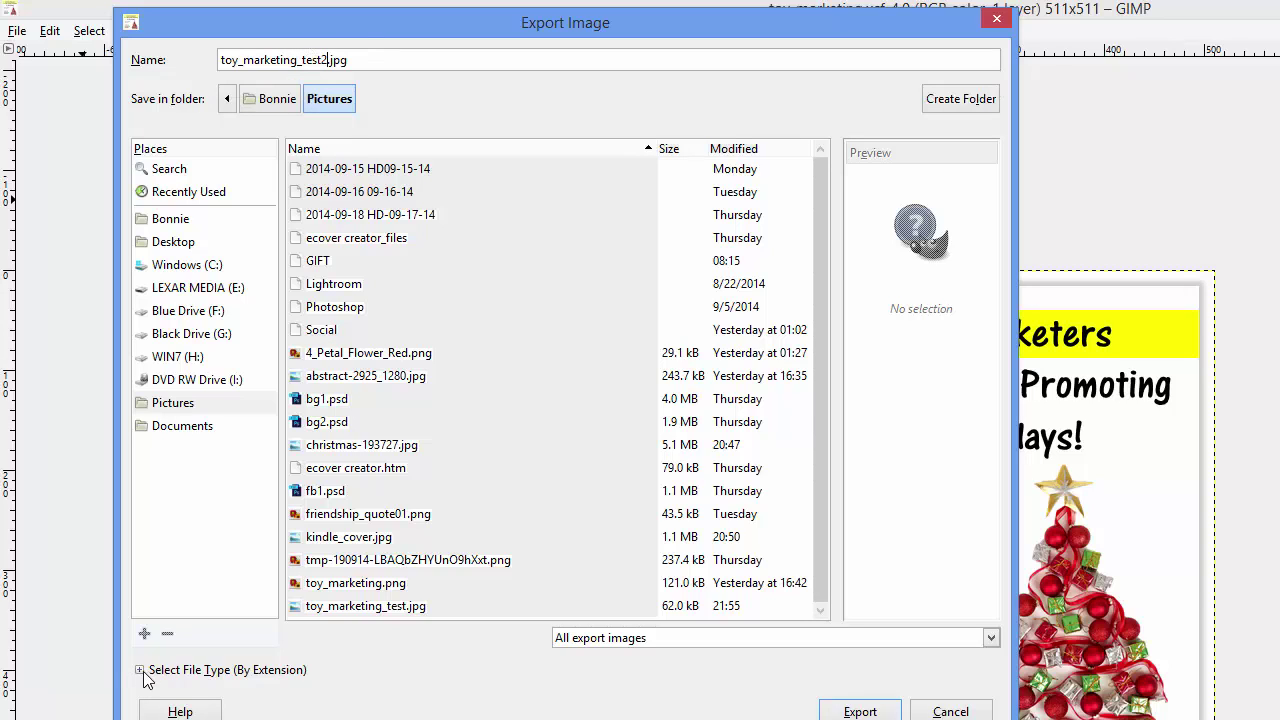
{"action": "left_click", "coordinate": [174, 674]}
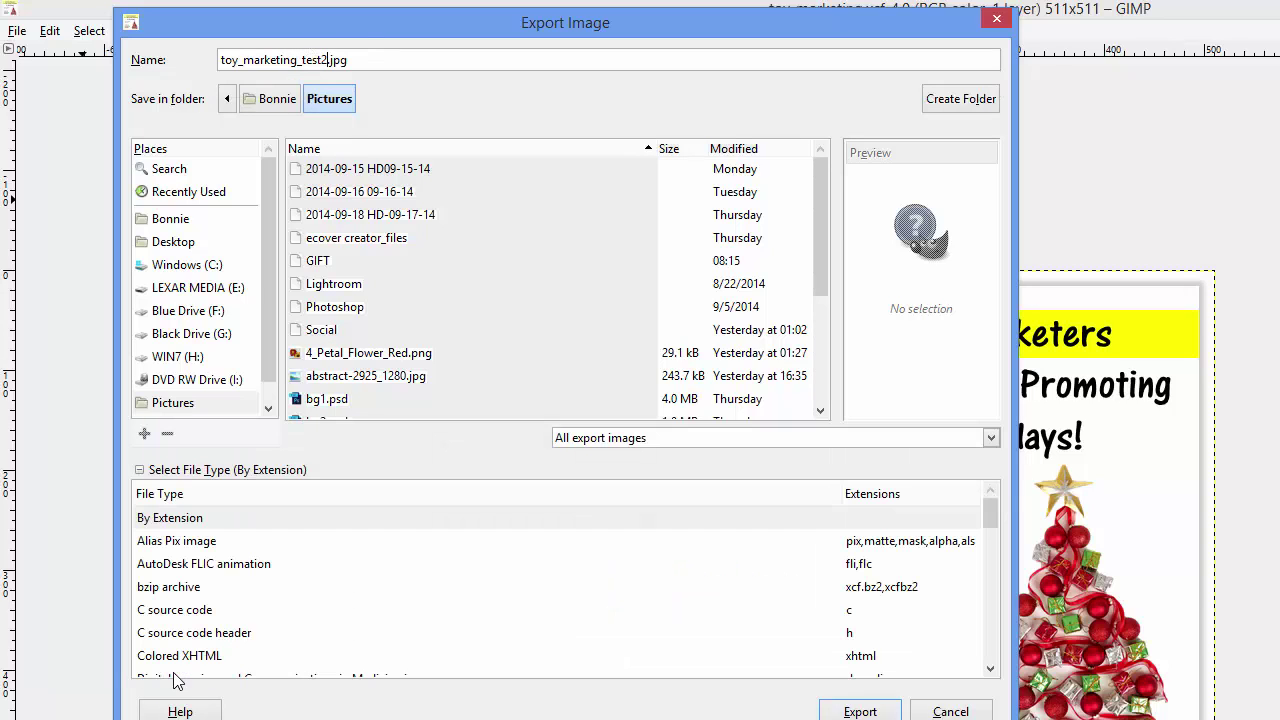
{"action": "left_click", "coordinate": [247, 572]}
{"action": "scroll", "coordinate": [240, 580], "scroll_direction": "down", "scroll_amount": 5}
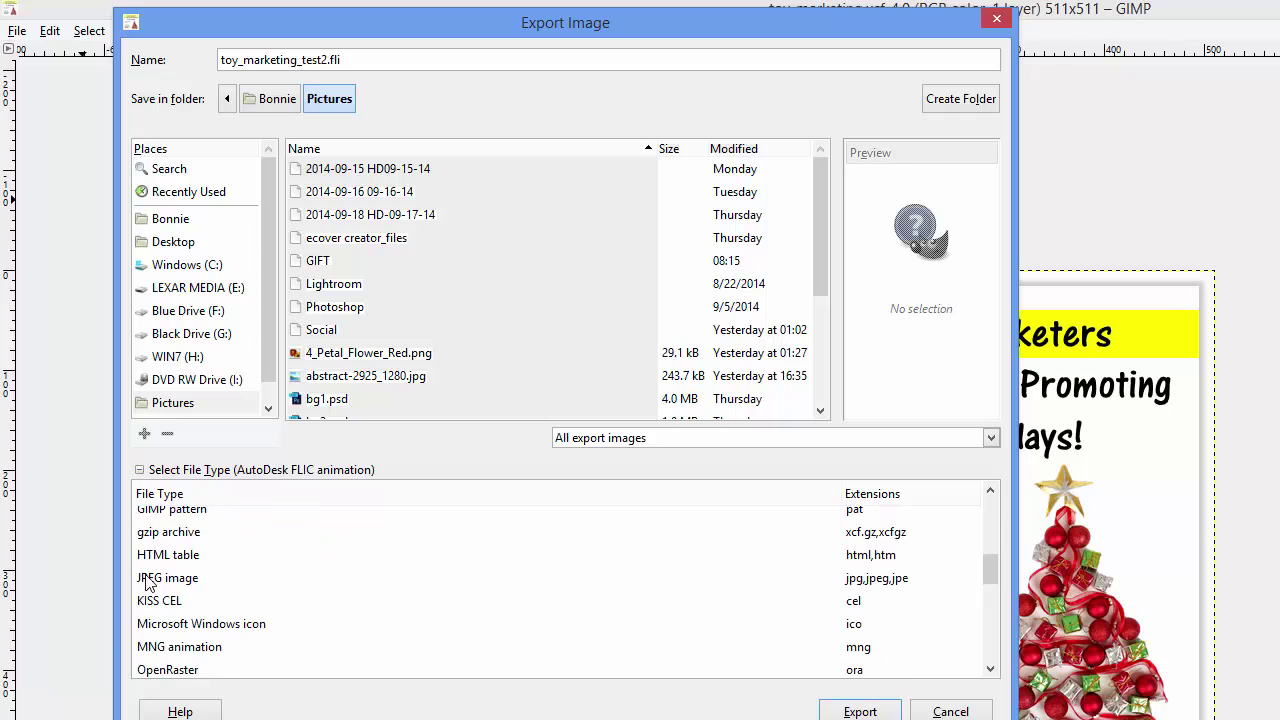
{"action": "left_click", "coordinate": [147, 580]}
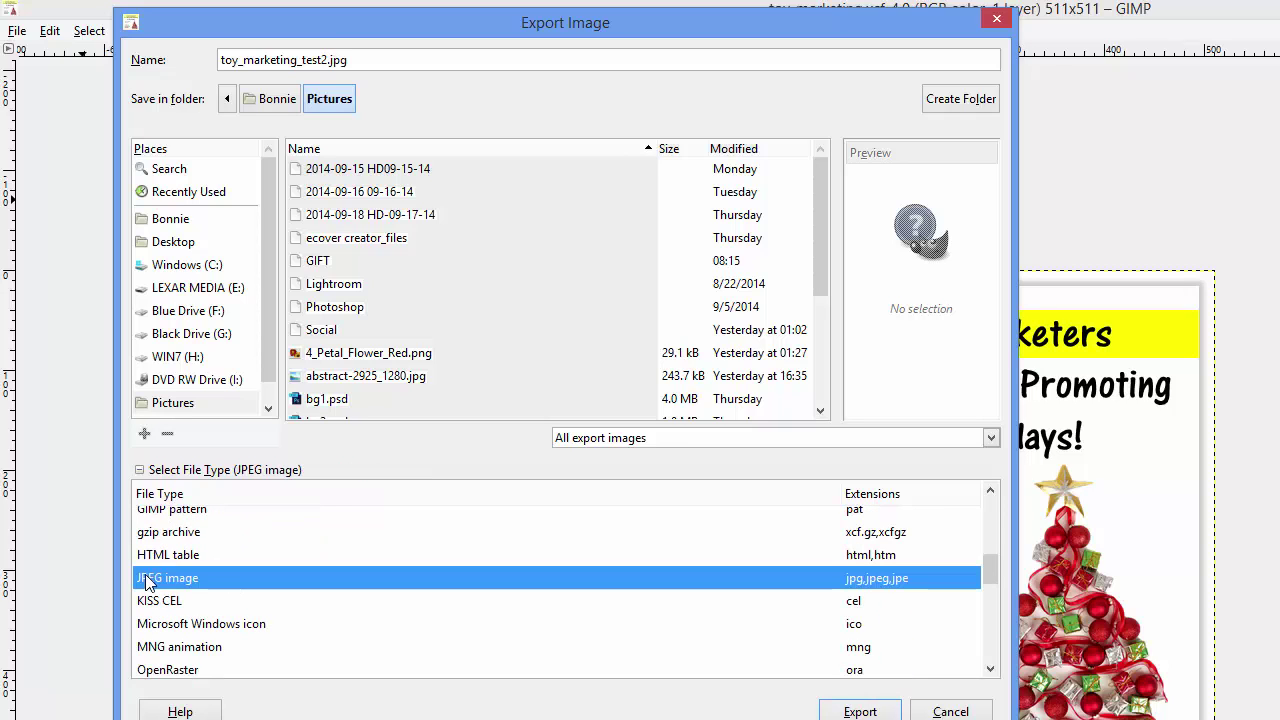
{"action": "left_click", "coordinate": [858, 712]}
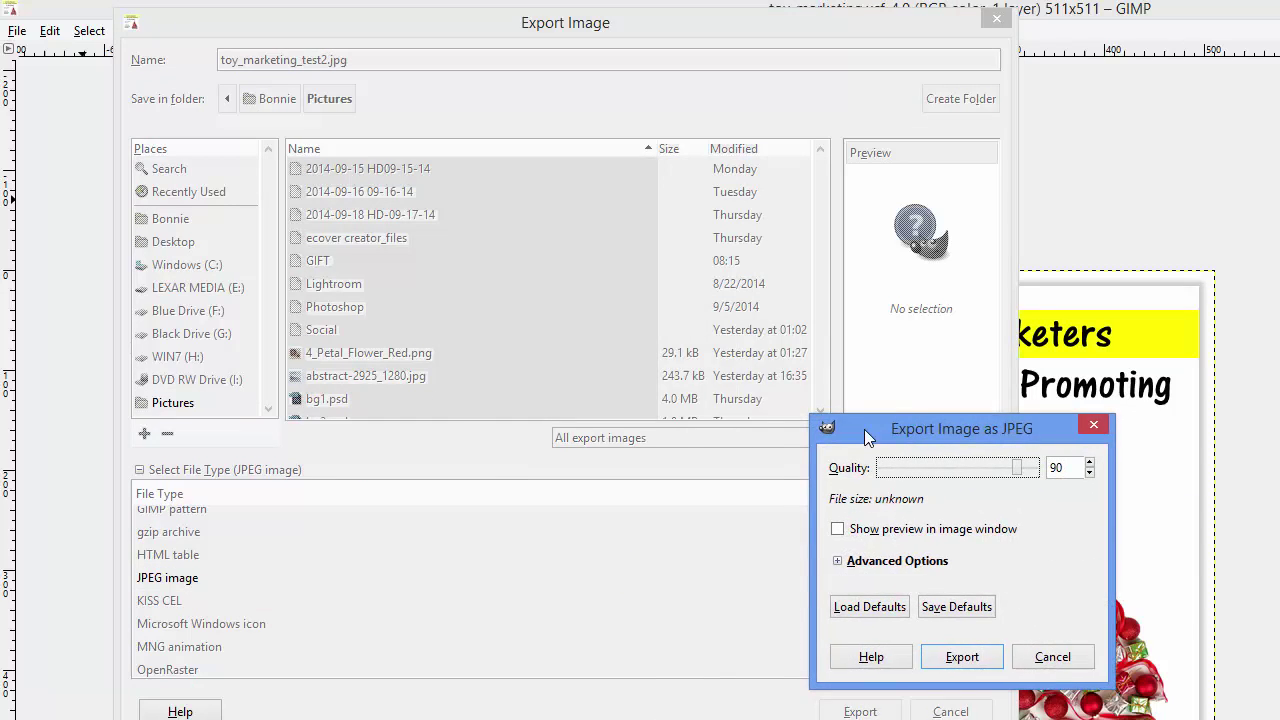
Step: Enable in-image preview, trial JPEG qualities down to 7, settle on 45 and export
{"action": "left_click_drag", "start_coordinate": [864, 429], "coordinate": [379, 244]}
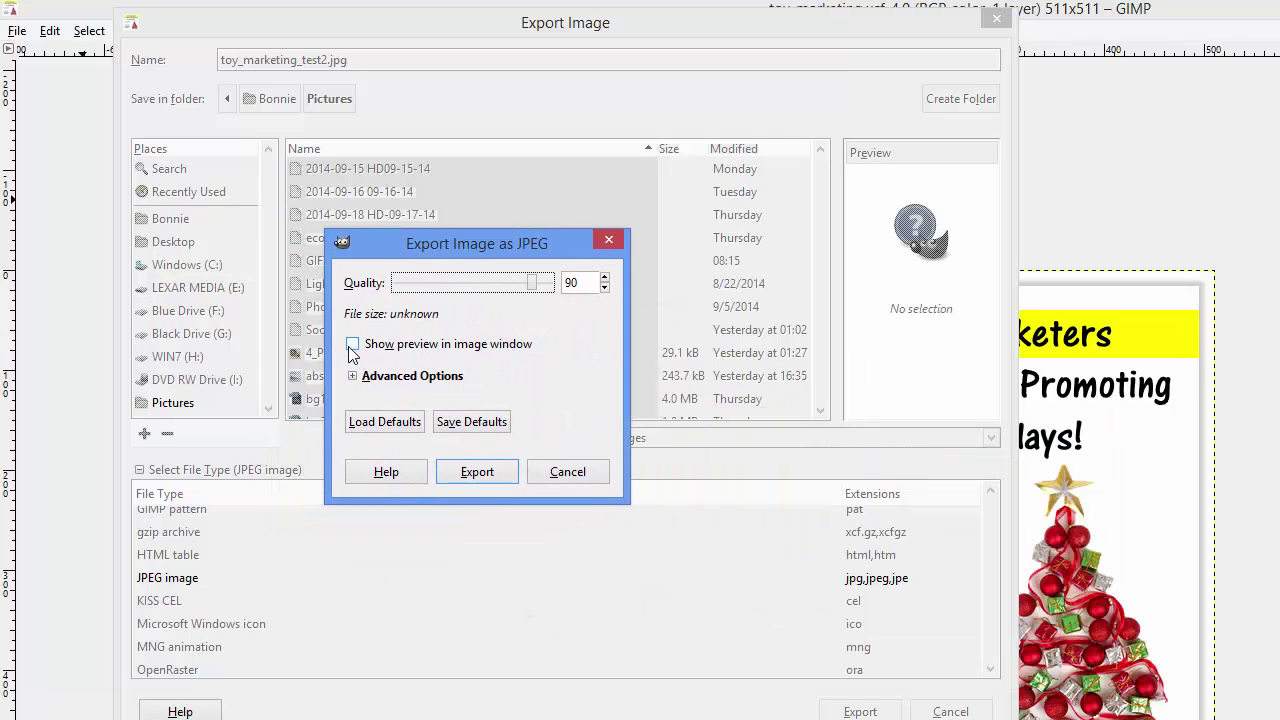
{"action": "left_click", "coordinate": [353, 344]}
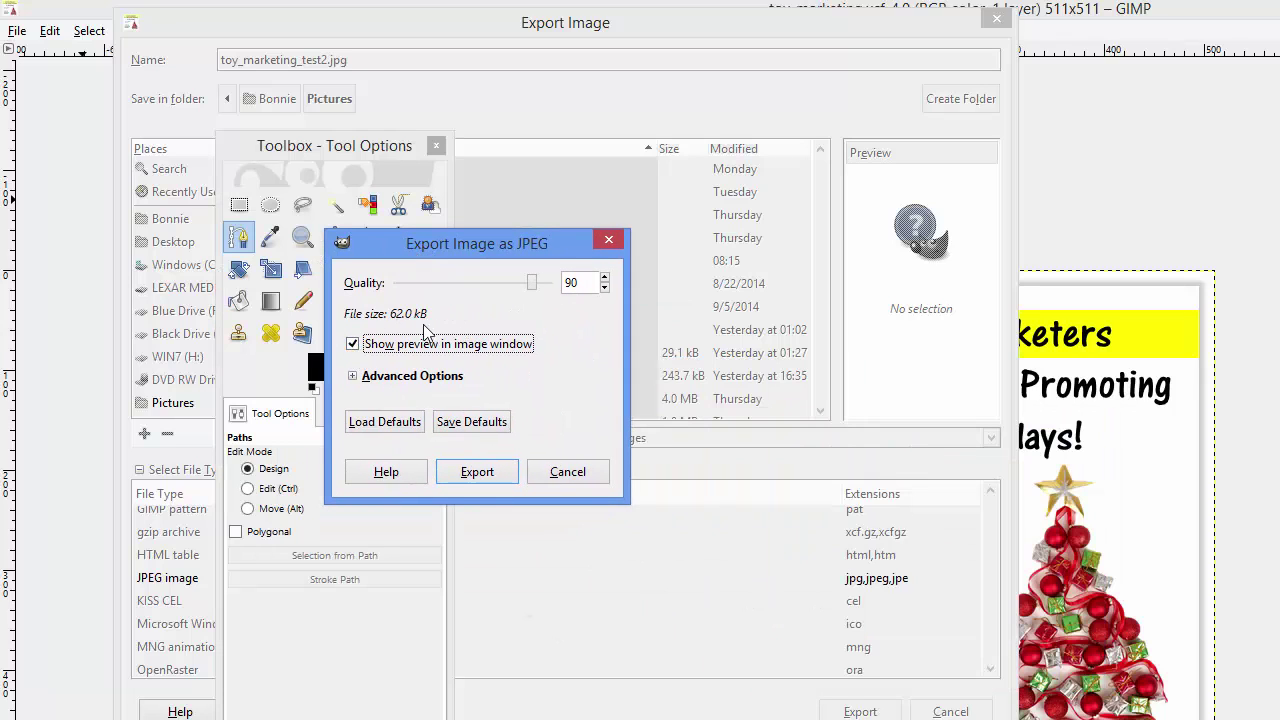
{"action": "mouse_move", "coordinate": [416, 244]}
{"action": "left_mouse_down"}
{"action": "mouse_move", "coordinate": [380, 282]}
{"action": "mouse_move", "coordinate": [409, 259]}
{"action": "left_mouse_up"}
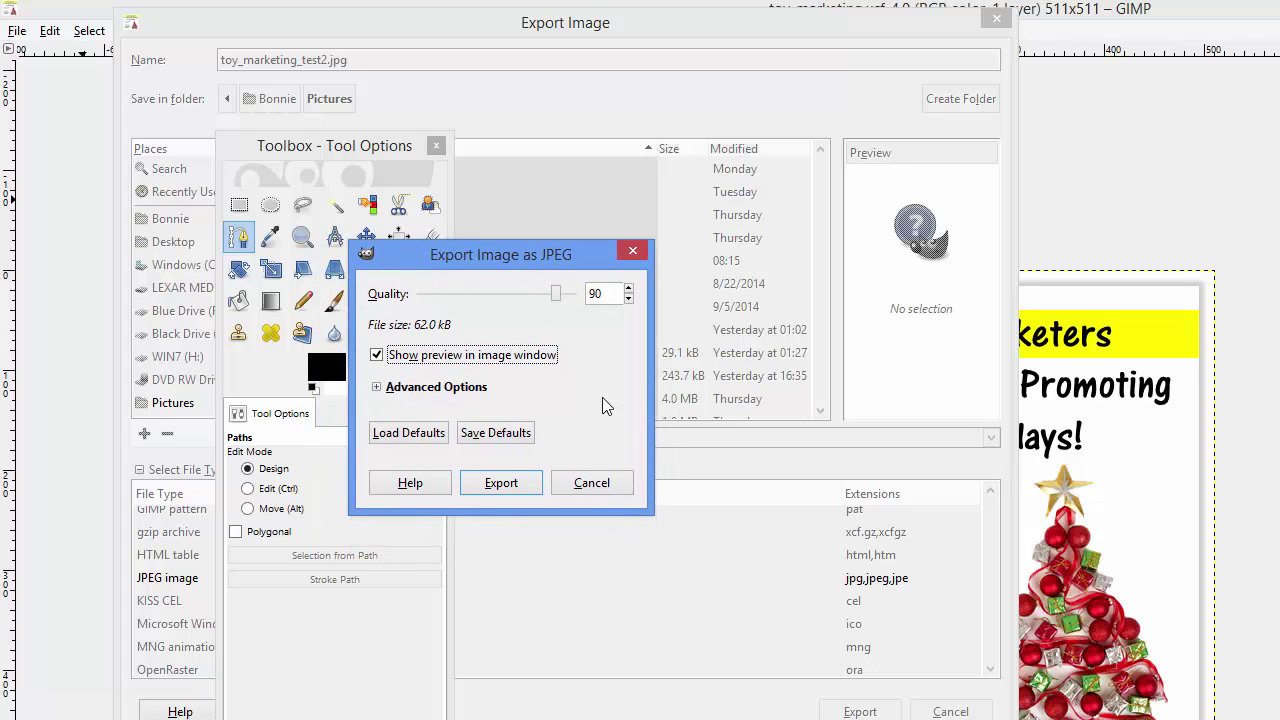
{"action": "left_click_drag", "start_coordinate": [557, 295], "coordinate": [499, 305]}
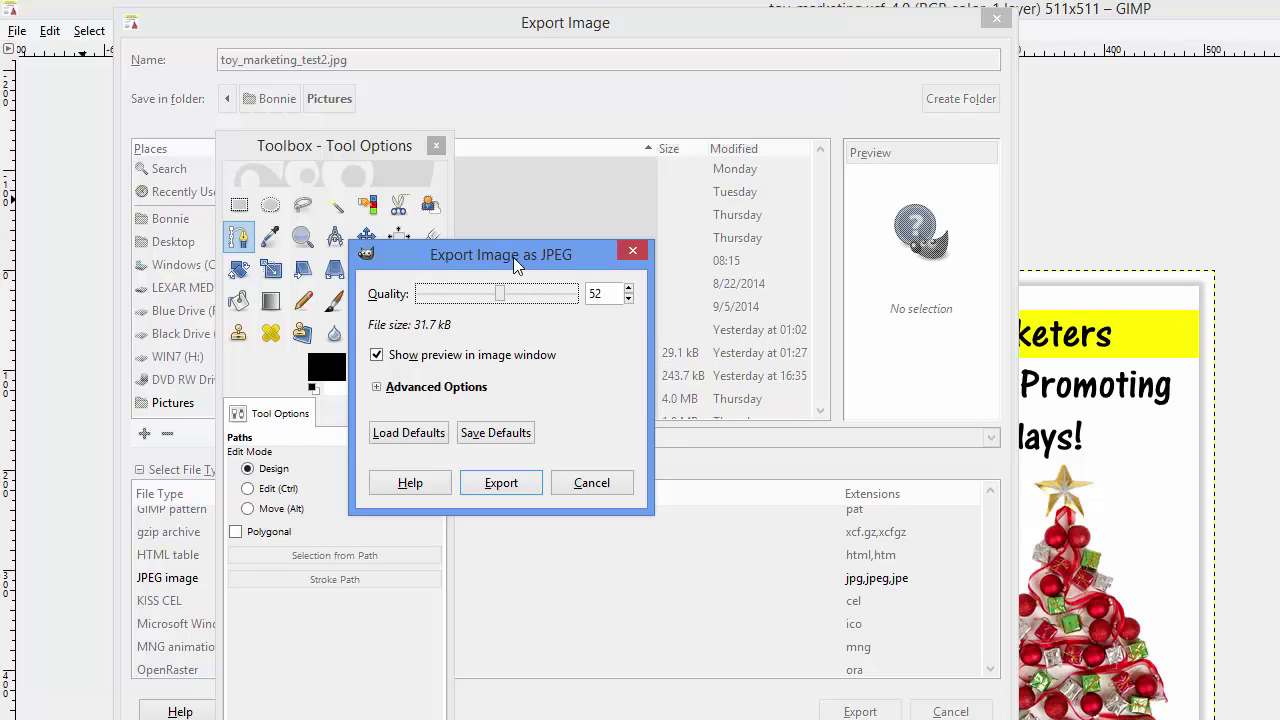
{"action": "left_click_drag", "start_coordinate": [513, 257], "coordinate": [630, 337]}
{"action": "left_click", "coordinate": [709, 563]}
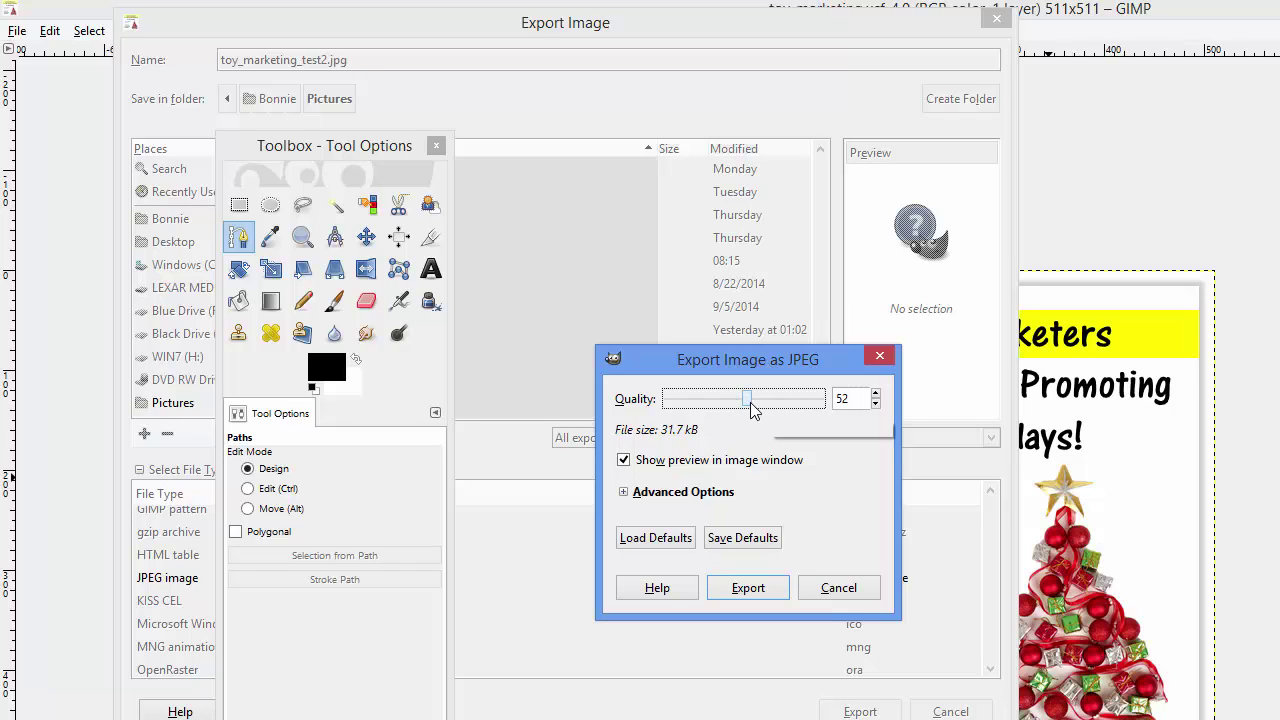
{"action": "left_click_drag", "start_coordinate": [750, 405], "coordinate": [728, 402]}
{"action": "left_click_drag", "start_coordinate": [728, 402], "coordinate": [680, 402]}
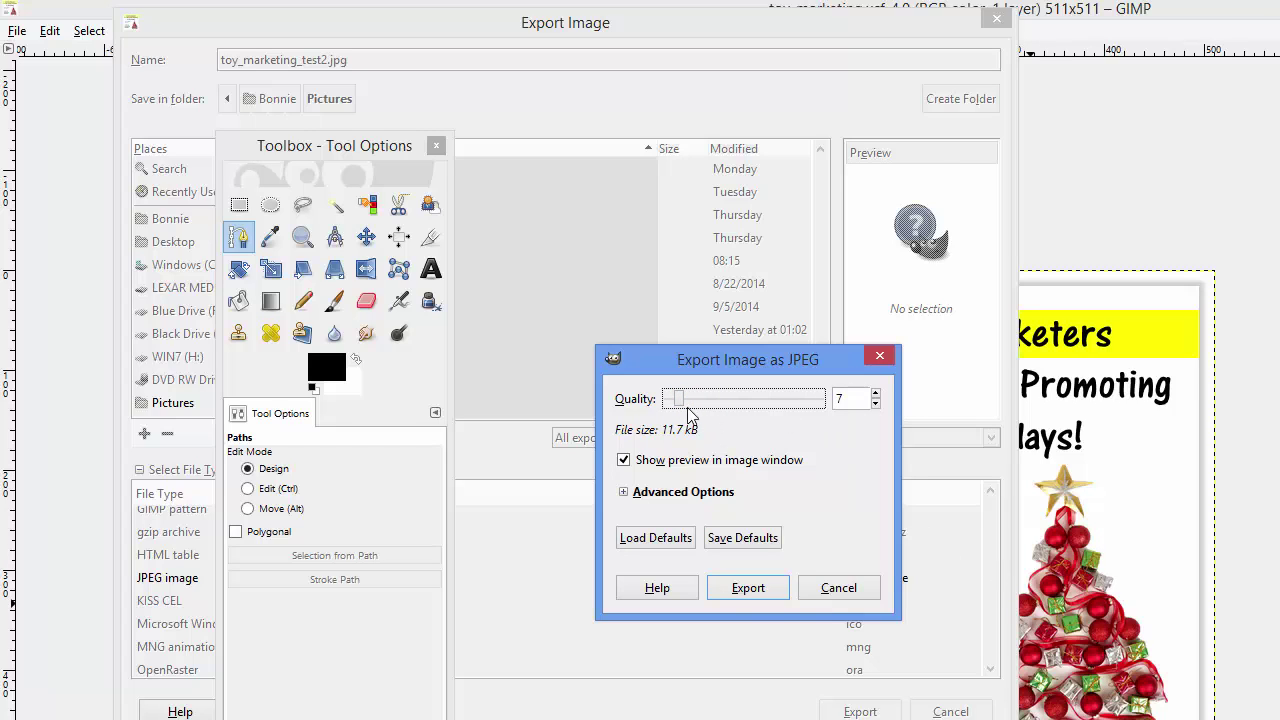
{"action": "left_click_drag", "start_coordinate": [678, 402], "coordinate": [733, 400]}
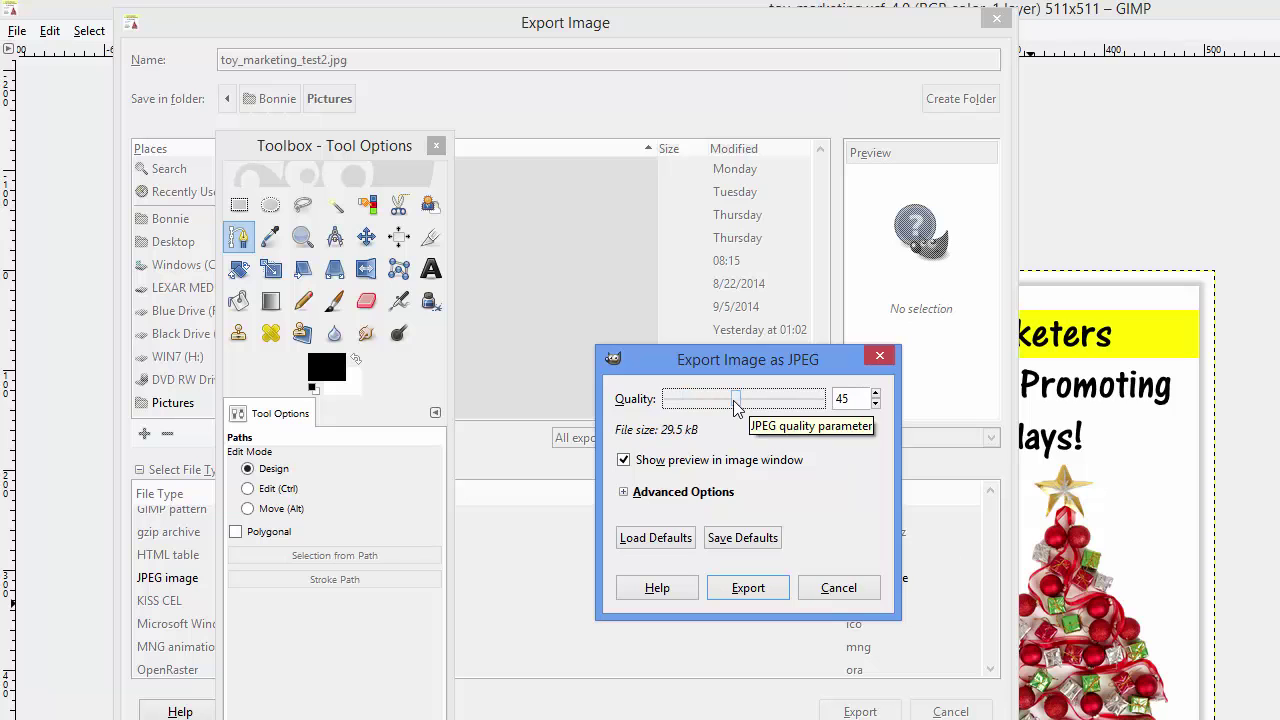
{"action": "left_click", "coordinate": [748, 589]}
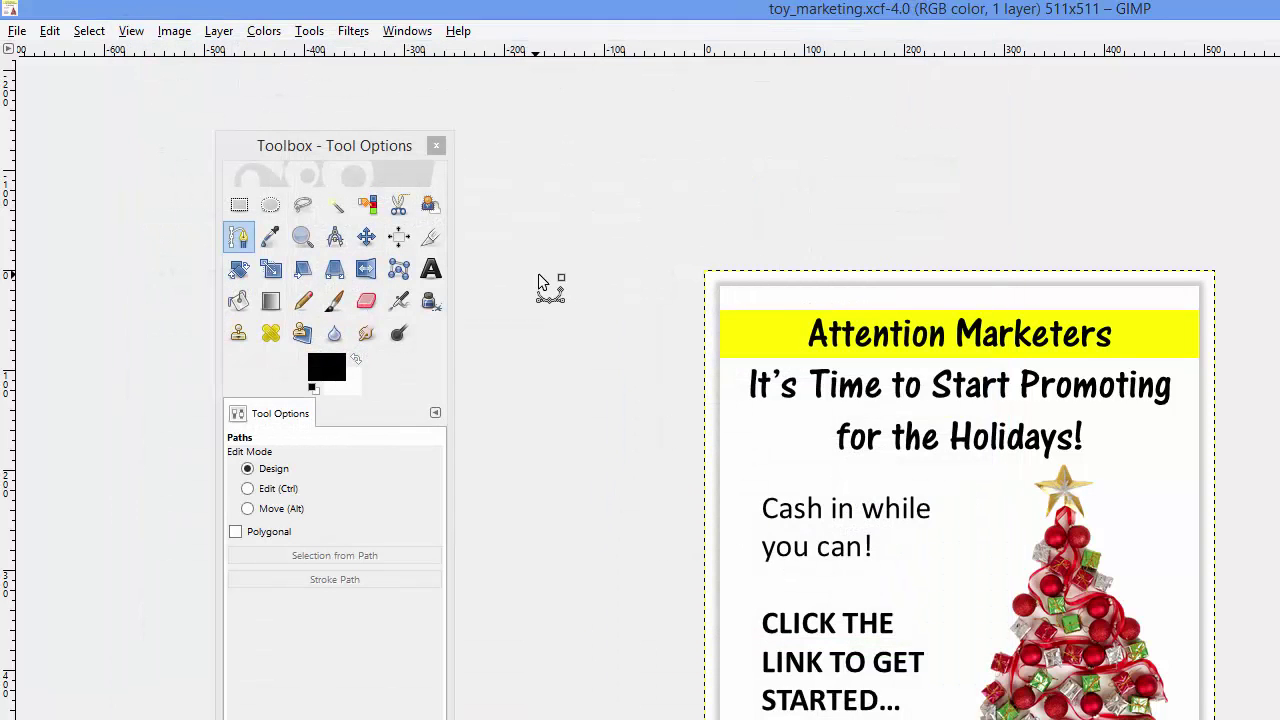
Step: Save the project as toy_marketing.xcf in Pictures, overwriting the existing file
{"action": "left_click", "coordinate": [18, 31]}
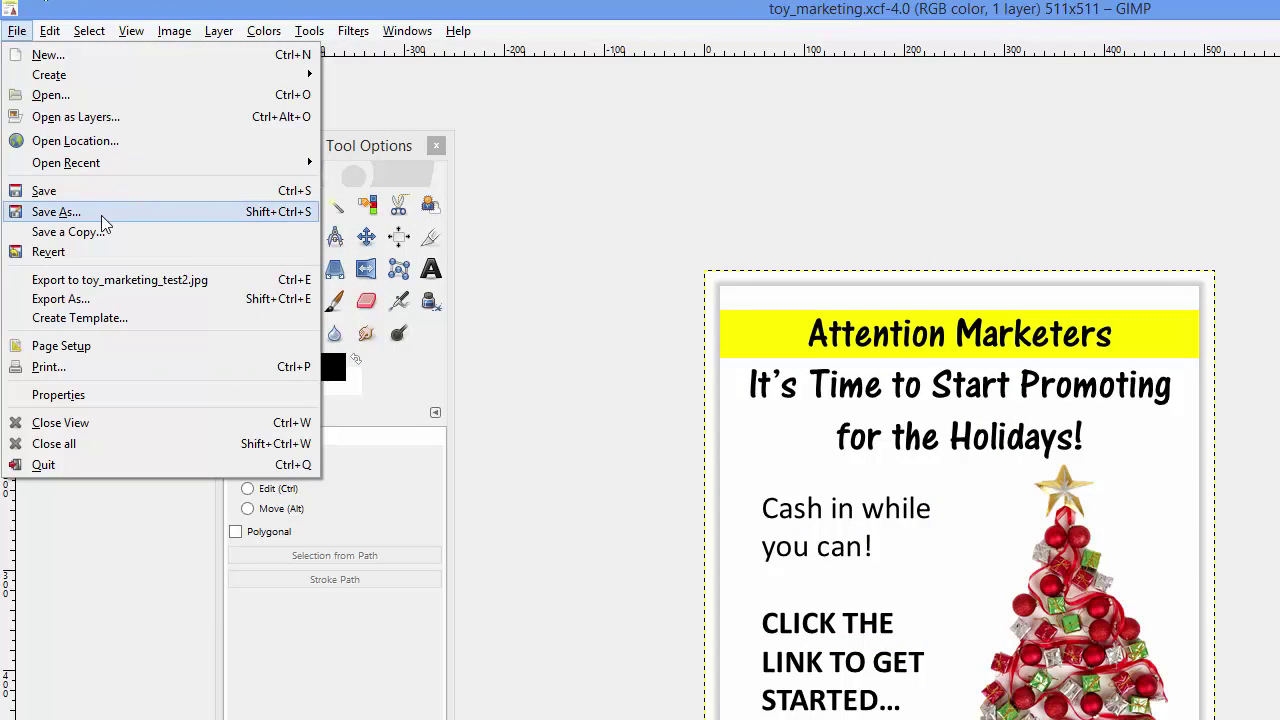
{"action": "left_click", "coordinate": [101, 214]}
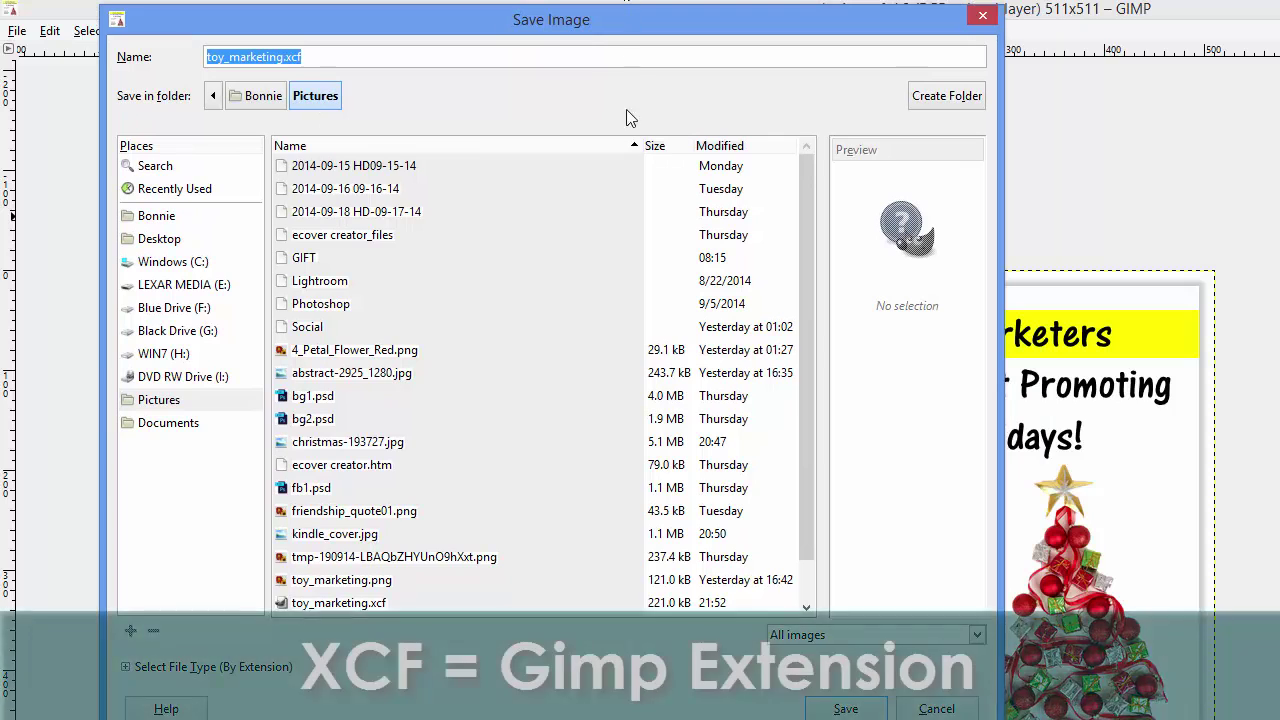
{"action": "left_click", "coordinate": [843, 709]}
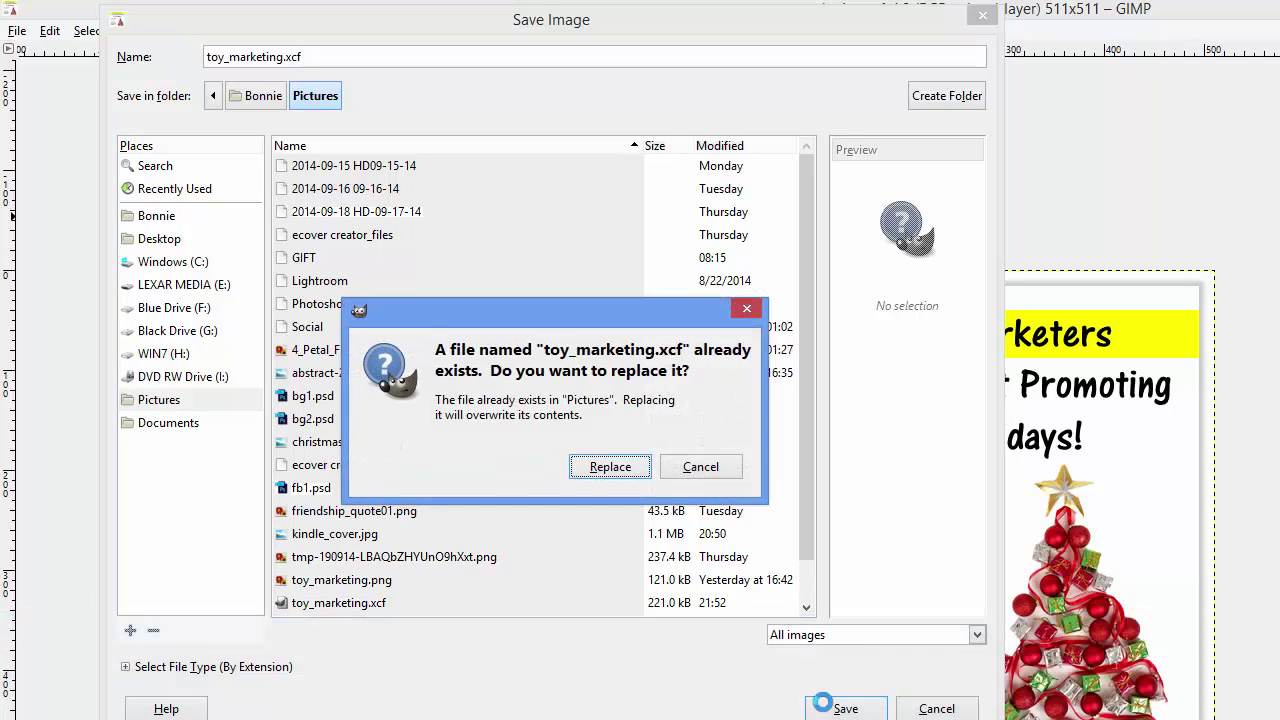
{"action": "left_click", "coordinate": [609, 476]}
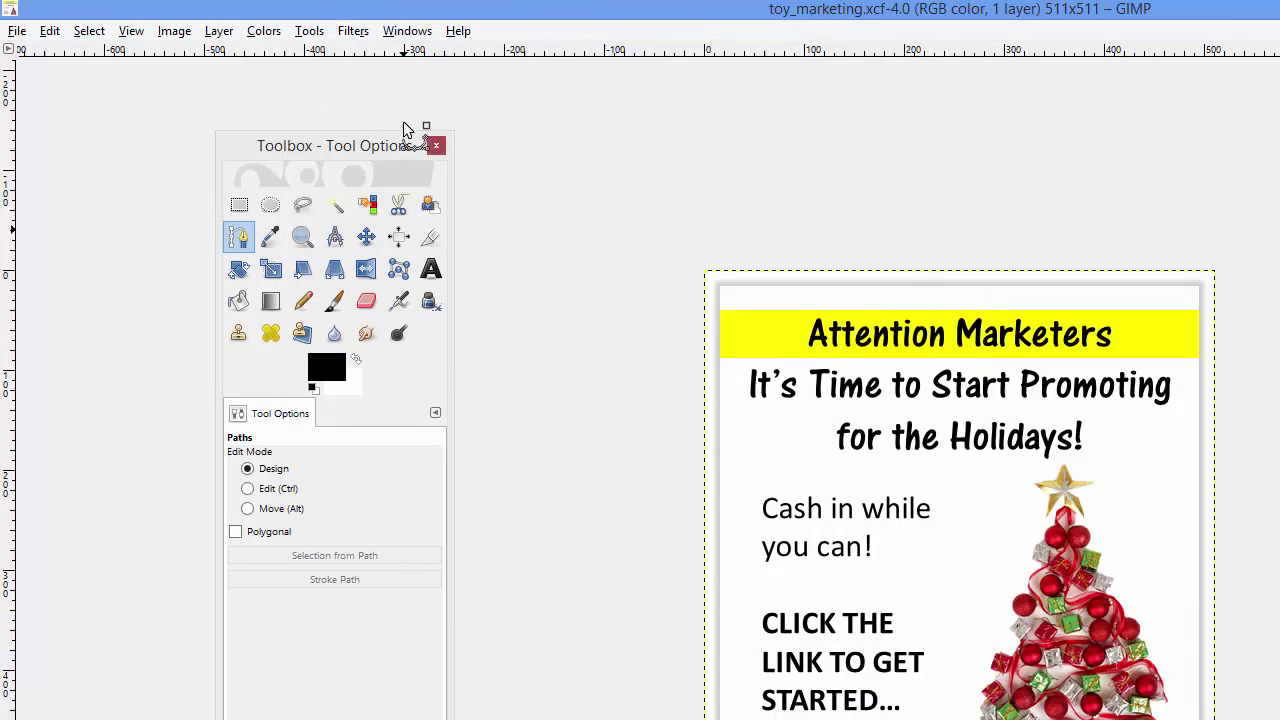